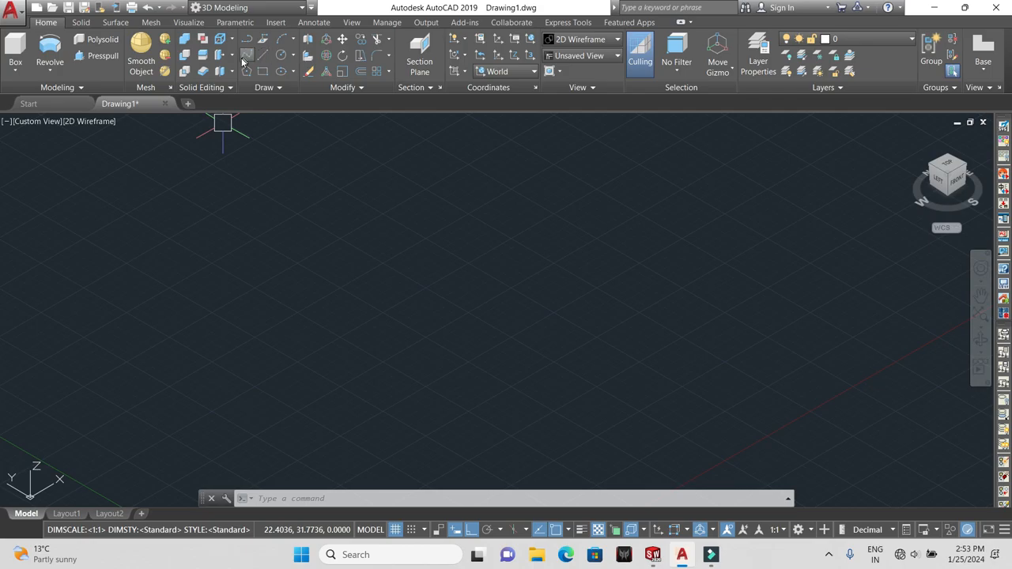
- Draw five connected orthogonal lines forming an L-shaped profile left open at its lower side
left_click(262, 60)
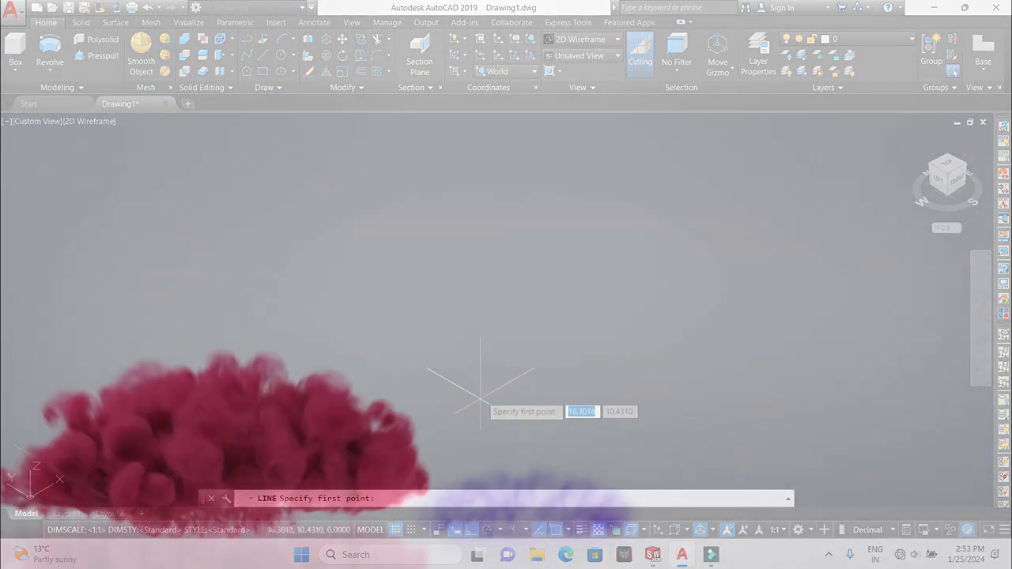
left_click(481, 400)
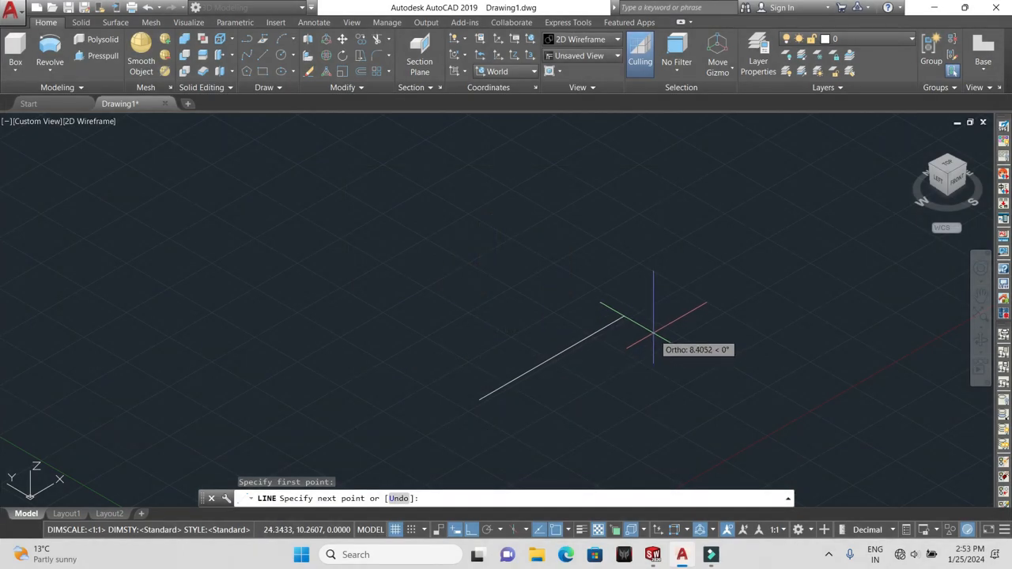
left_click(624, 315)
left_click(348, 156)
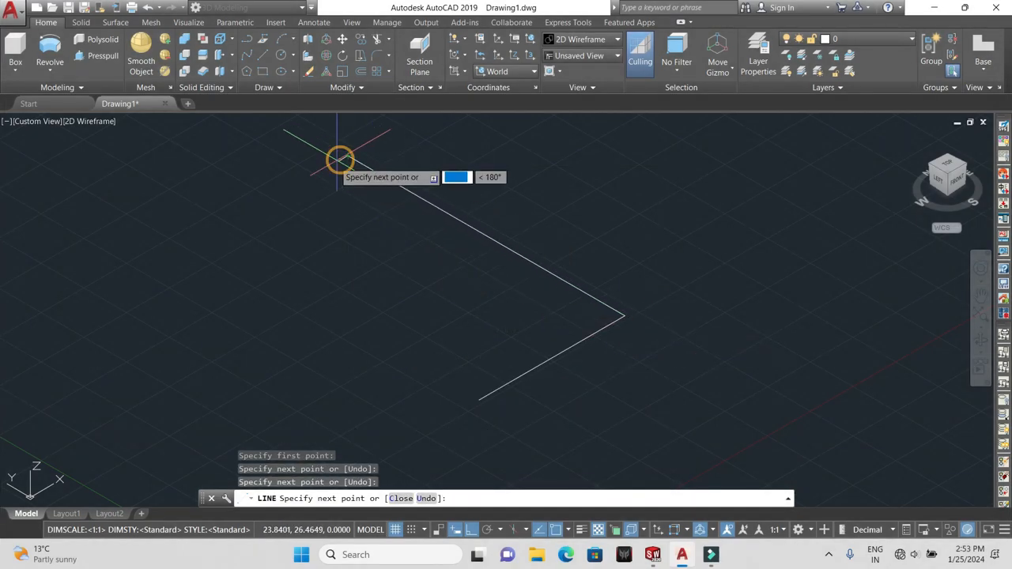
left_click(292, 188)
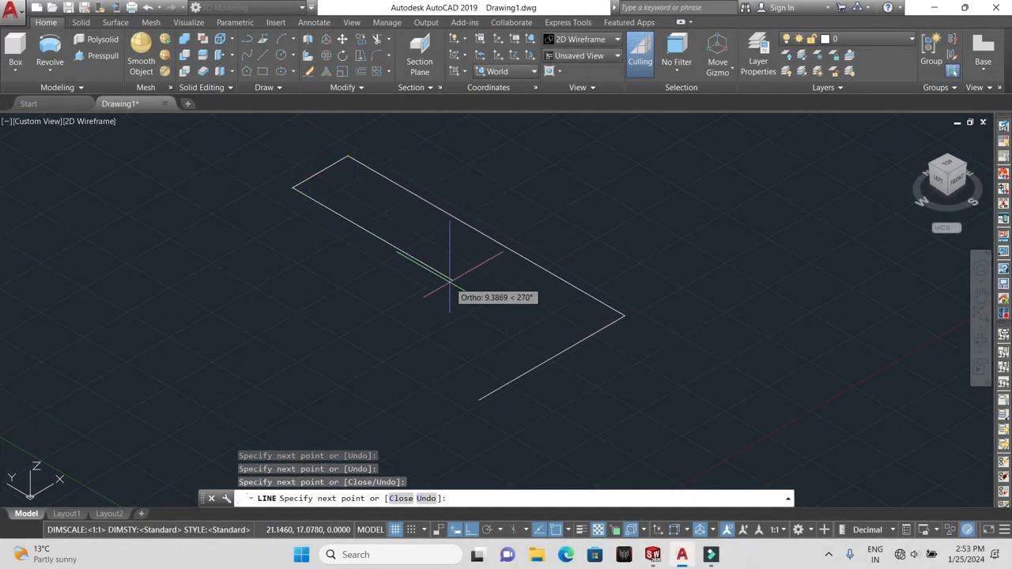
left_click(411, 257)
left_click(332, 301)
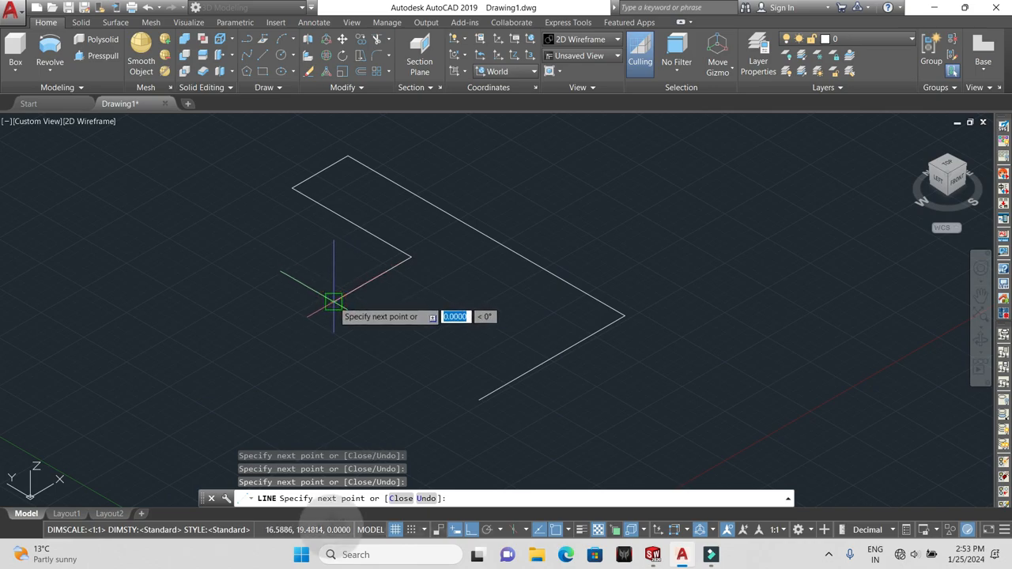
key("Return")
- Add a line from the profile's open front corner, parallel to the longest edge and running past the other loose end
key("Return")
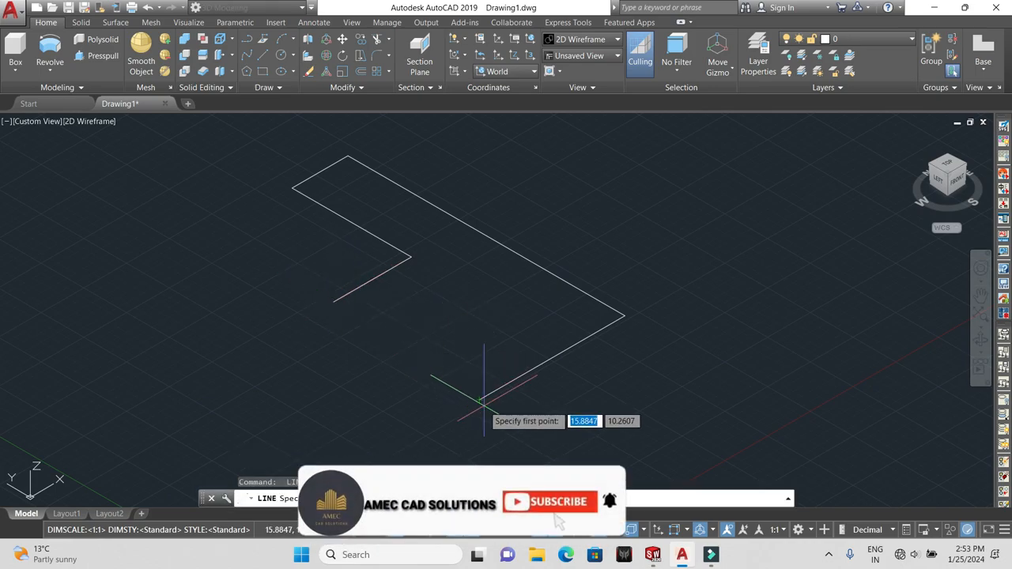
left_click(479, 400)
left_click(246, 284)
key("Return")
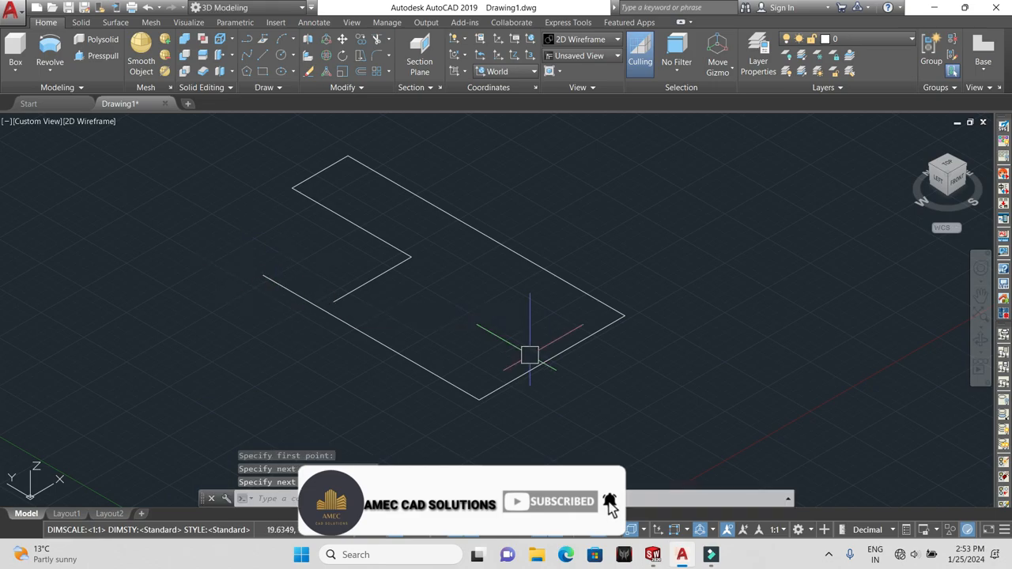
- Fillet the short loose line with the overlong line at radius 0 to close the profile with a sharp corner
type("f")
key("Return")
left_click(350, 290)
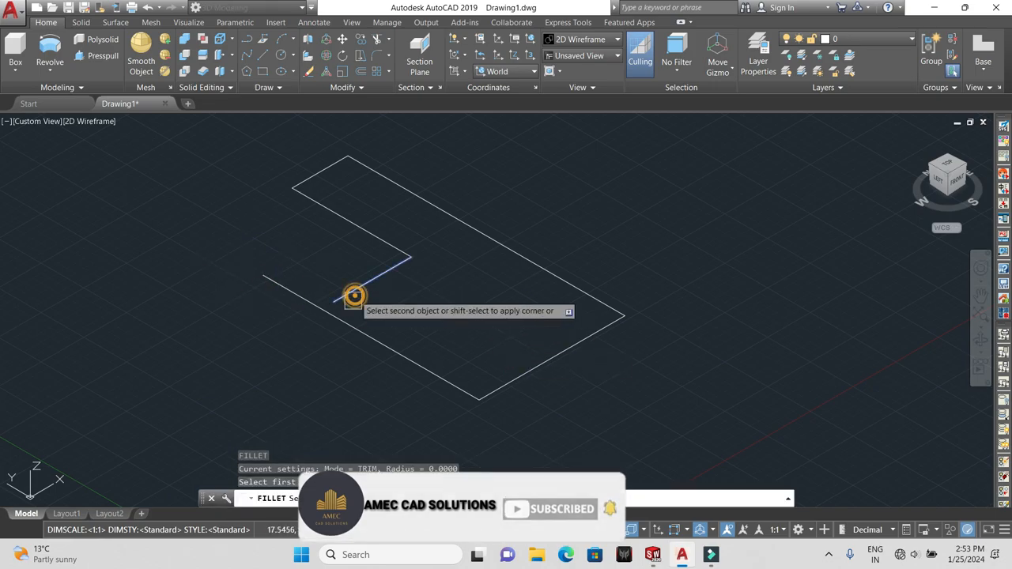
left_click(345, 322)
key("Escape")
- Revolve all six profile lines 360 degrees about an axis picked between the two endpoints of the longest edge
scroll(524, 371, "down", 2)
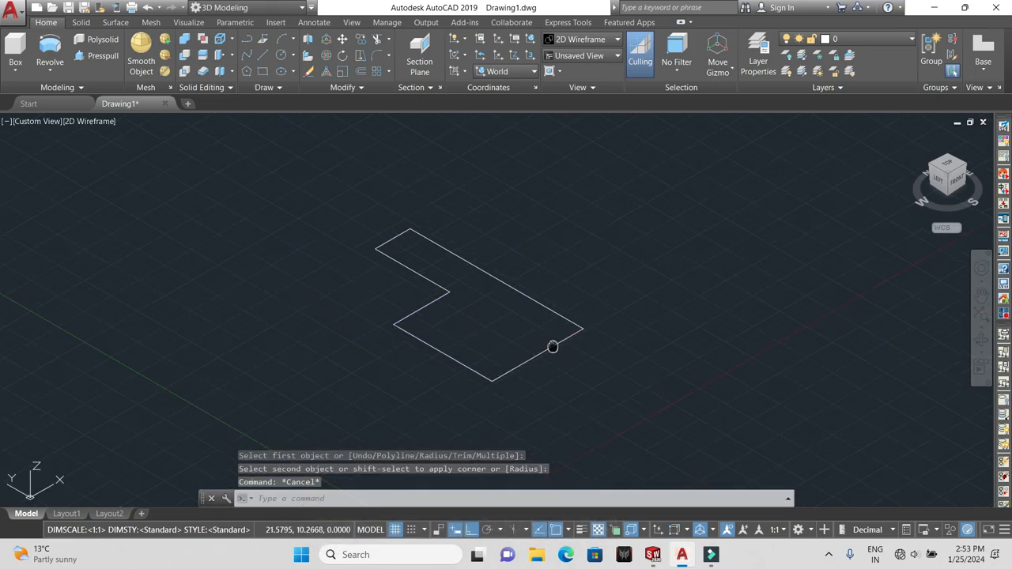
left_click(49, 71)
left_click(65, 146)
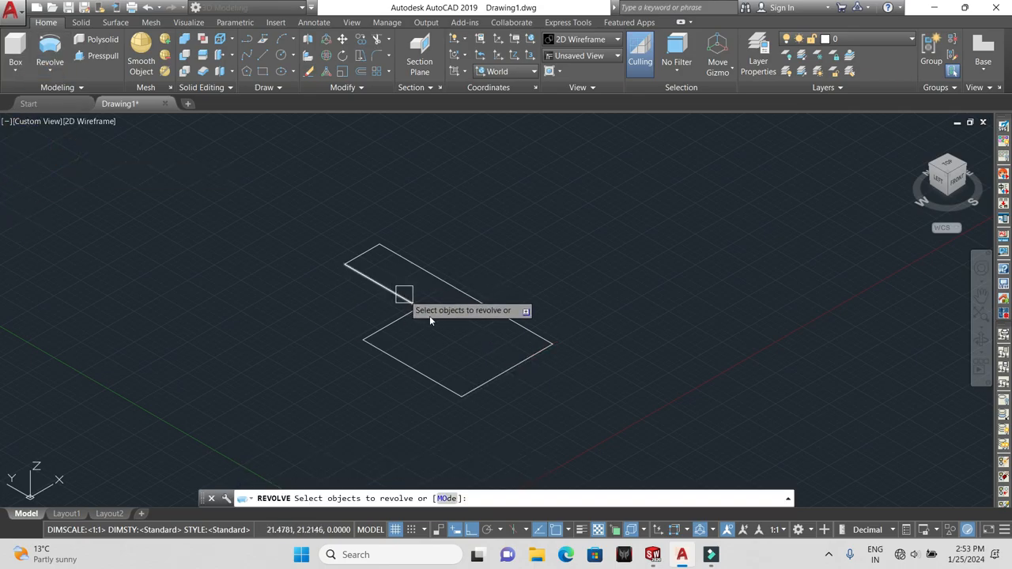
left_click(613, 435)
left_click(181, 196)
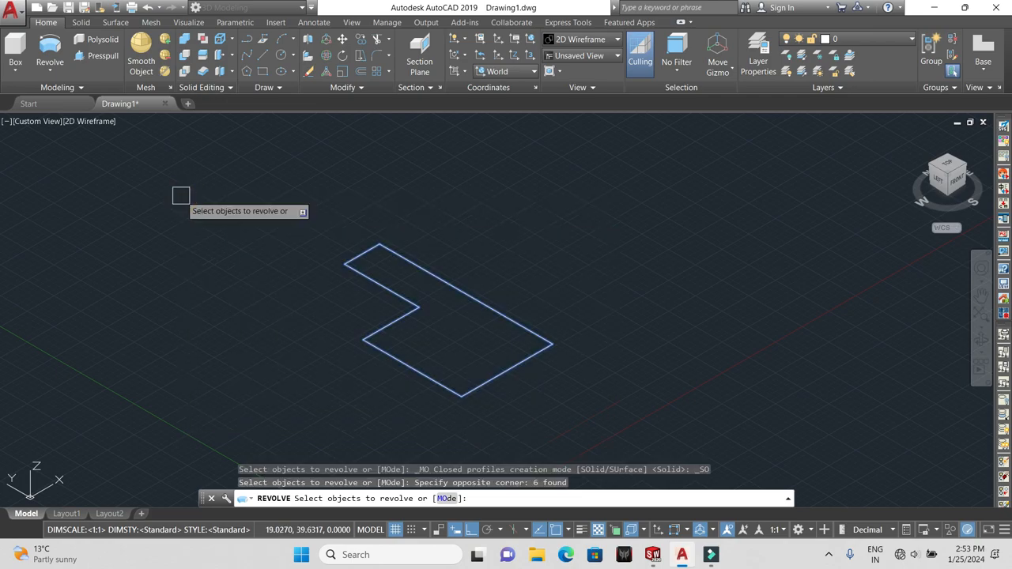
key("Return")
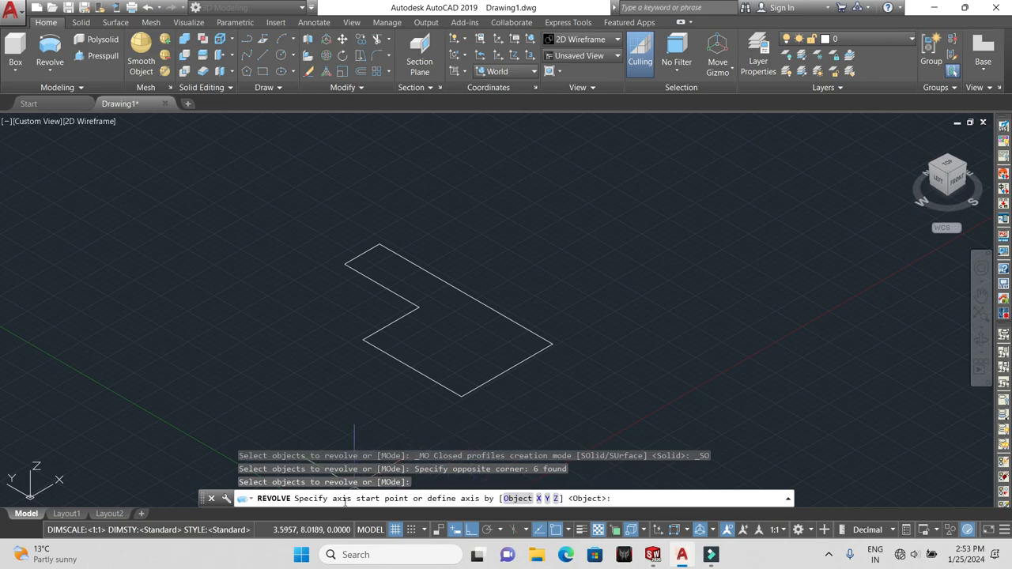
left_click(551, 345)
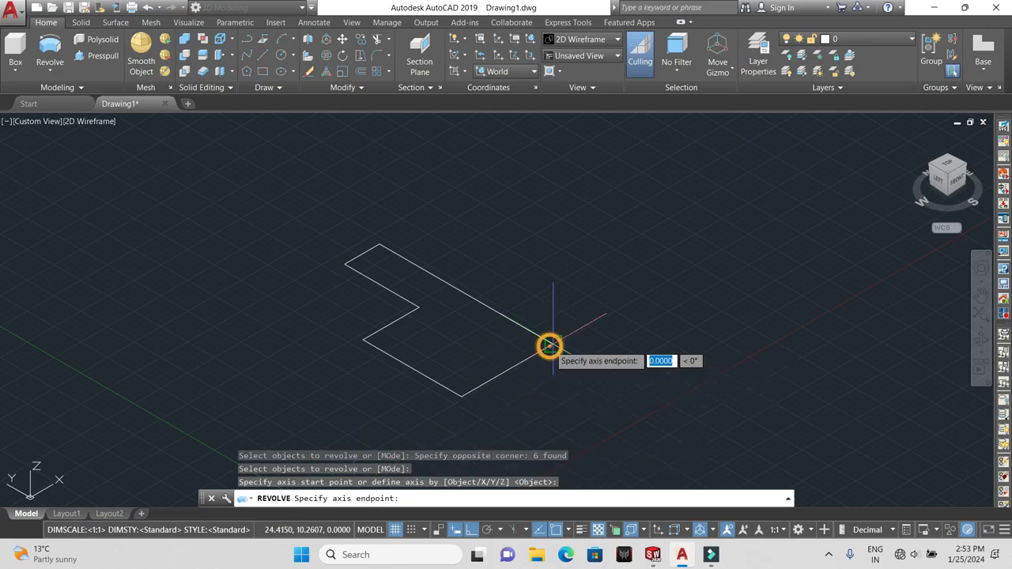
left_click(379, 244)
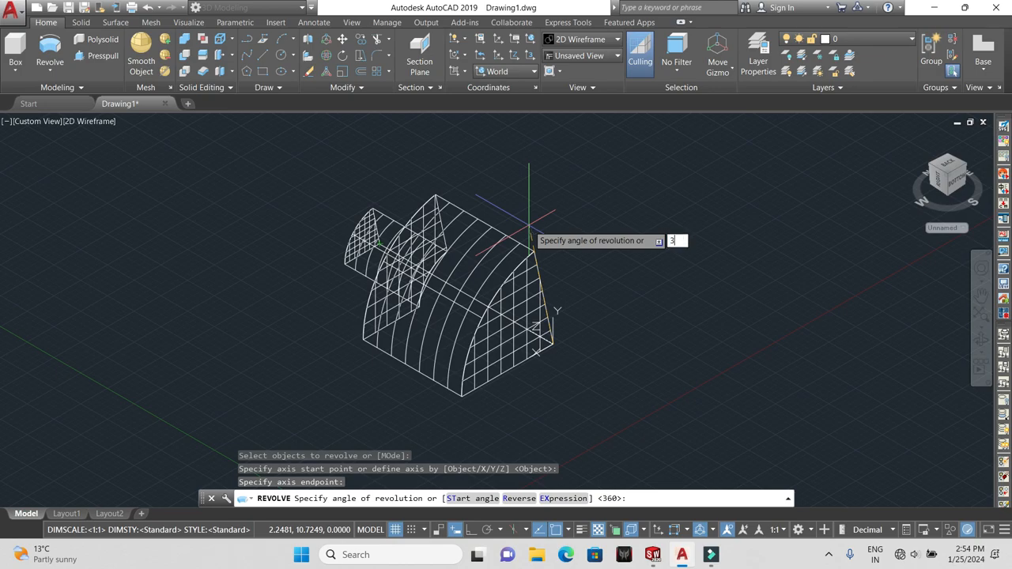
key("Return")
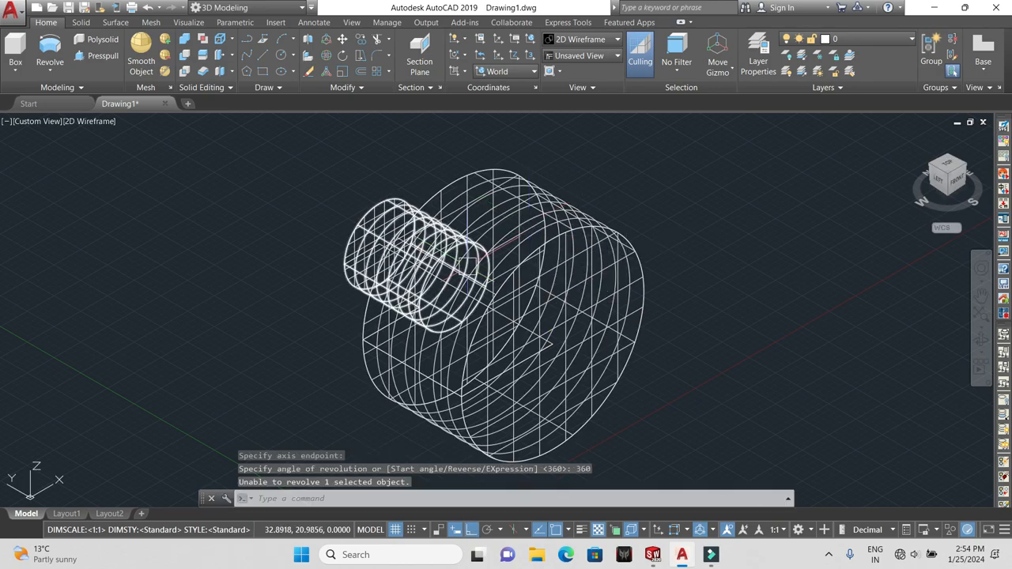
- Switch the visual style to Shades of Gray and inspect the stepped cylinder from another angle
left_click(90, 122)
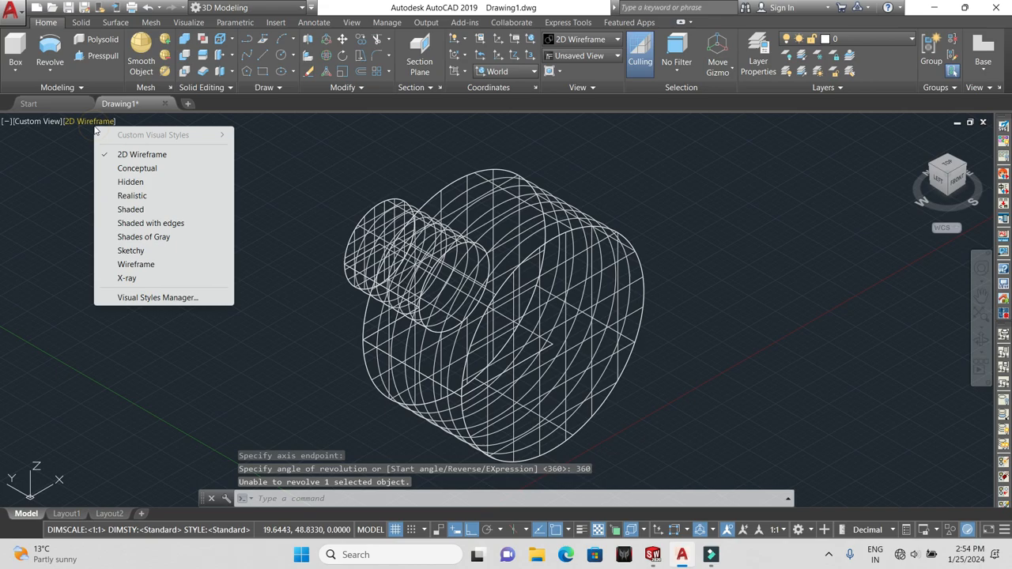
left_click(150, 235)
mouse_move(335, 317)
middle_mouse_down("shift")
mouse_move(511, 239)
mouse_move(323, 321)
mouse_move(300, 420)
mouse_move(301, 358)
middle_mouse_up("shift")
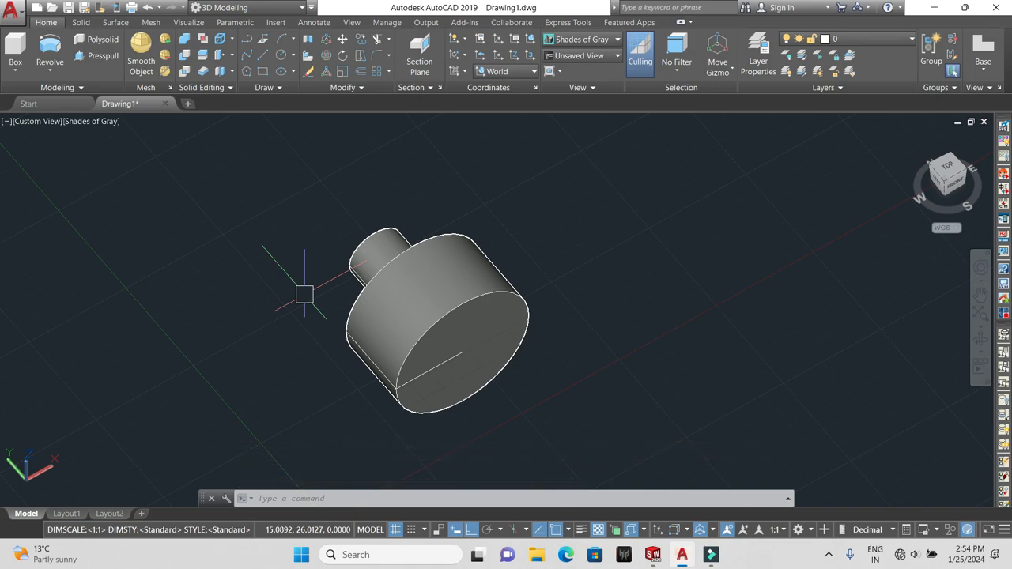
- Undo the view changes, the shaded style and the revolve about the longest edge, back to the flat profile
key("ctrl+z")
key("ctrl+z")
key("ctrl+z")
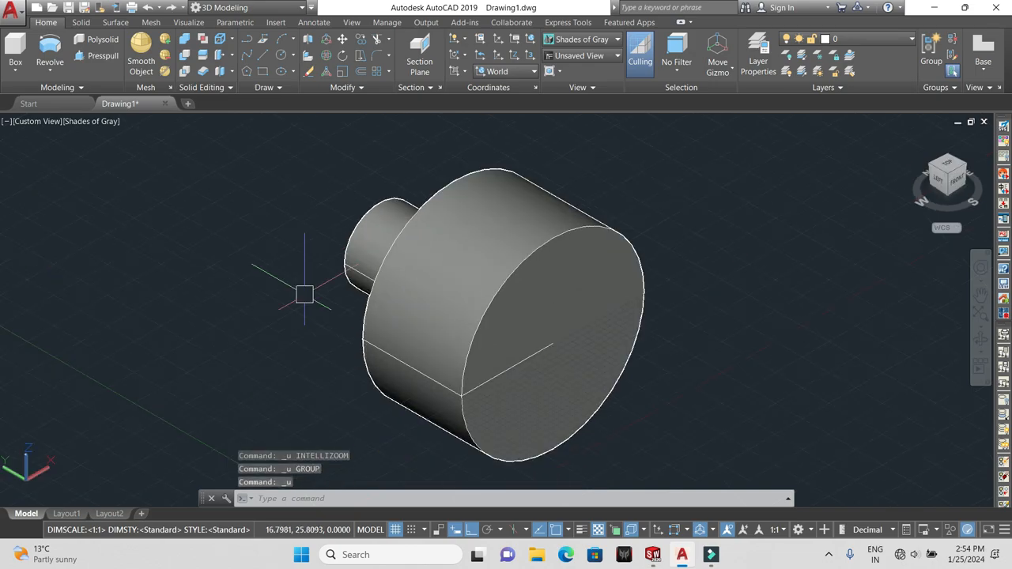
key("ctrl+z")
key("ctrl+z")
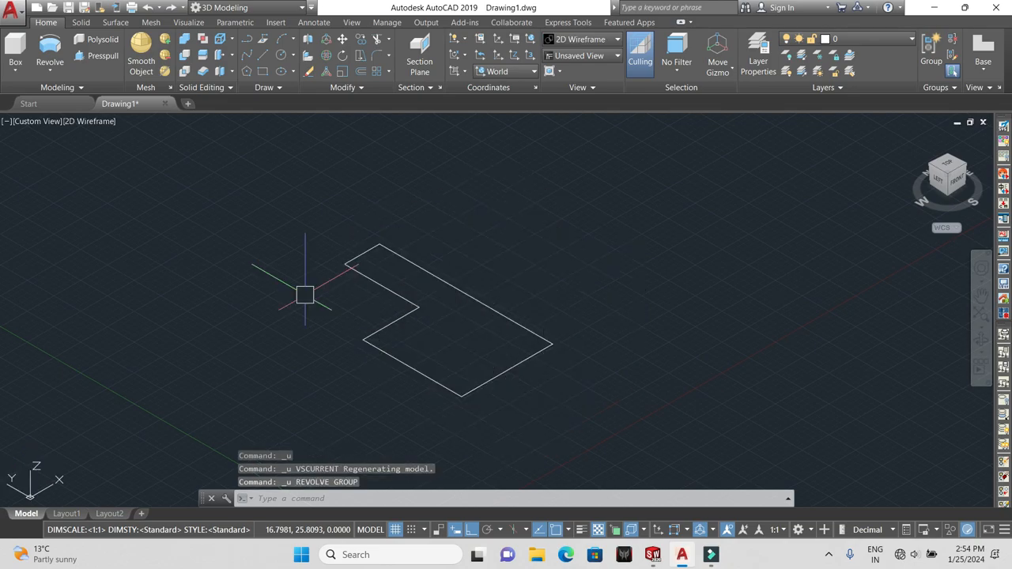
- Revolve the six profile lines 360 degrees using the Object axis option with the edge at the profile's wide end
left_click(50, 51)
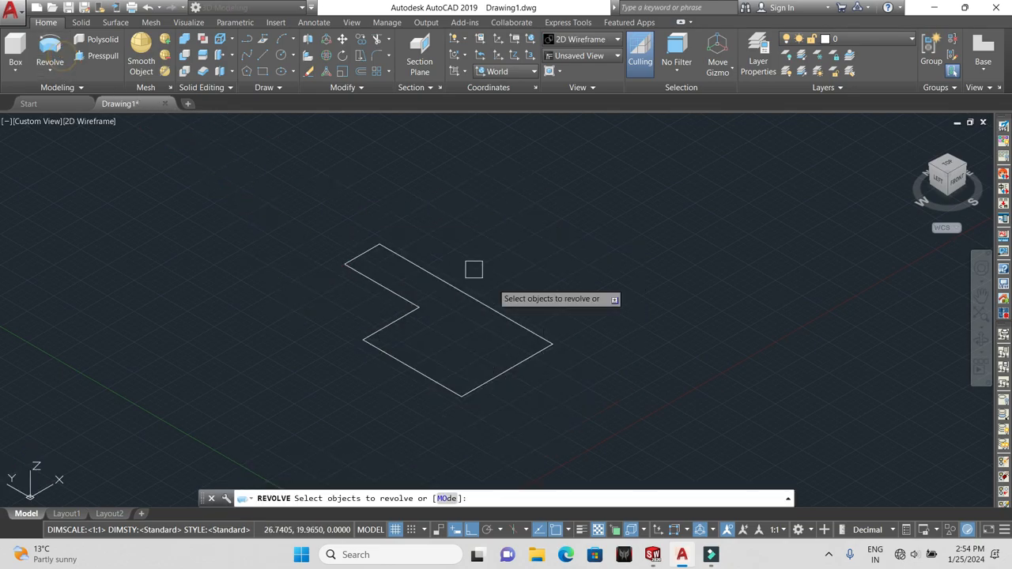
left_click(613, 449)
left_click(155, 162)
key("Return")
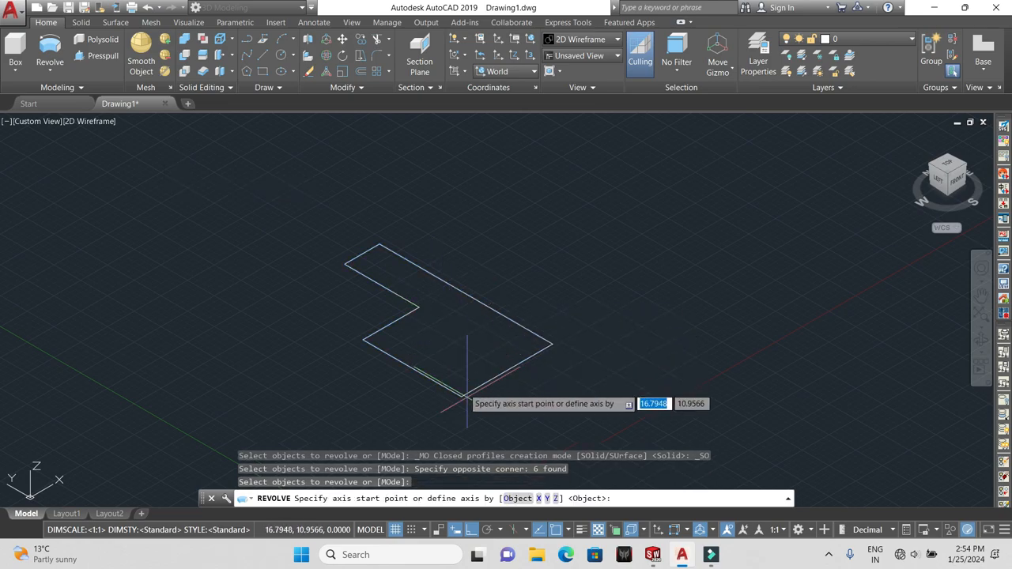
left_click(515, 498)
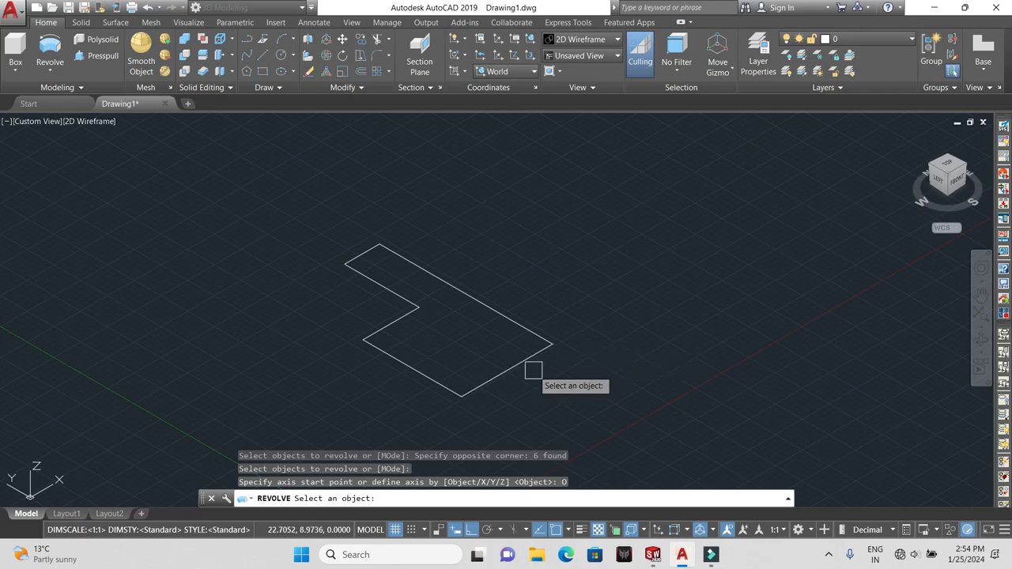
left_click(506, 373)
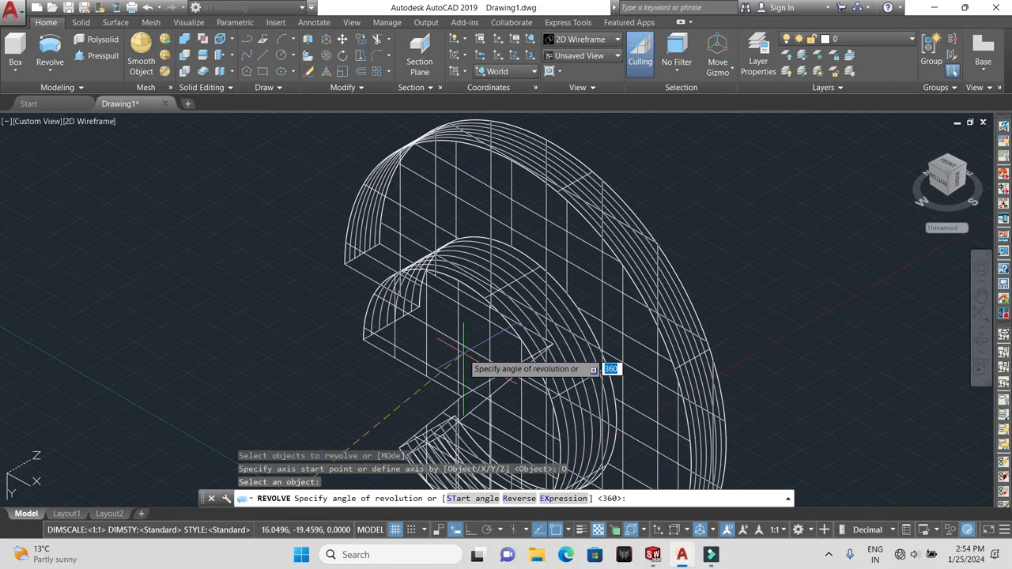
key("Return")
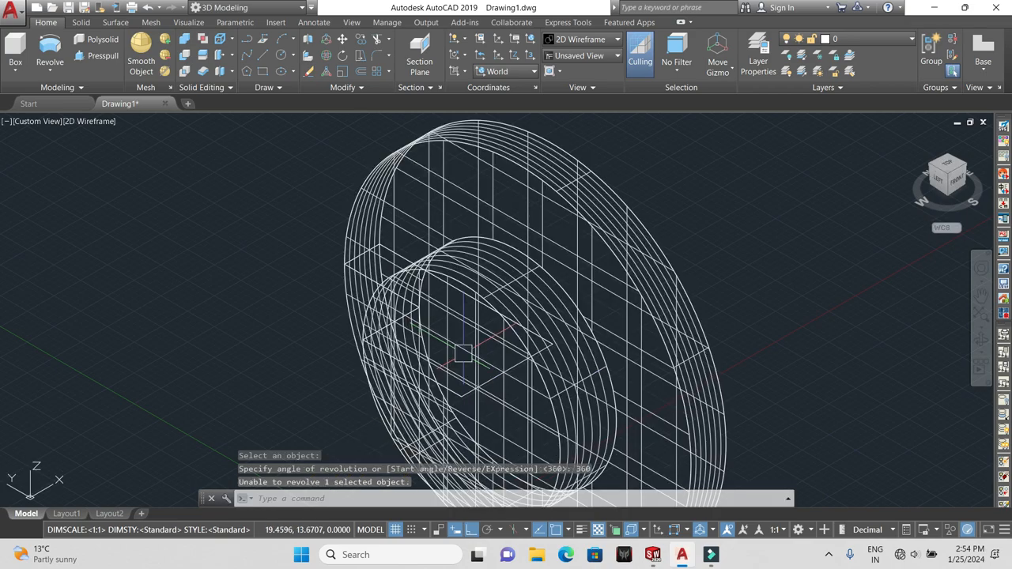
- Display the revolved disc shape in the Shades of Gray visual style and inspect it
left_click(89, 120)
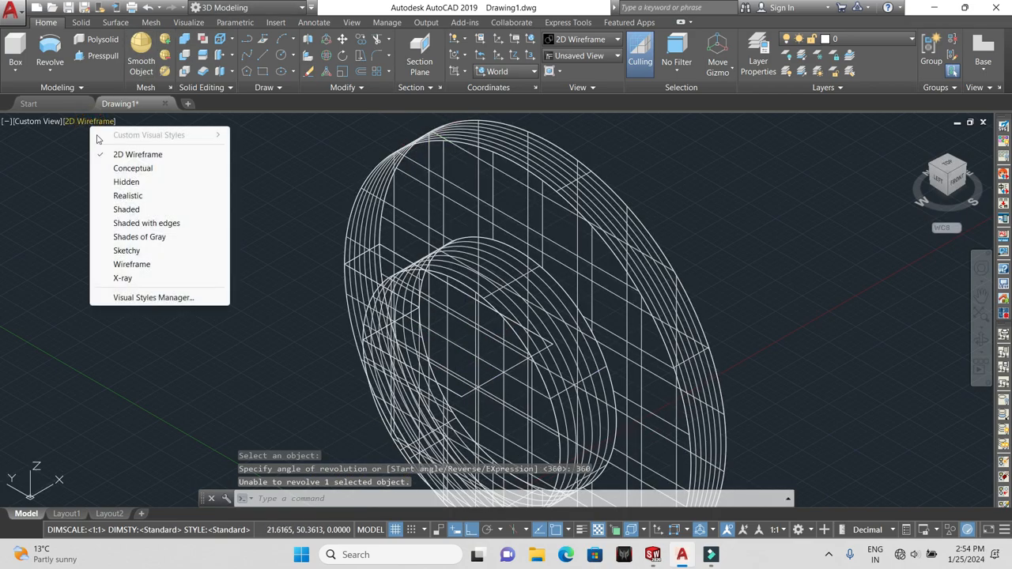
left_click(127, 239)
scroll(391, 306, "down", 4)
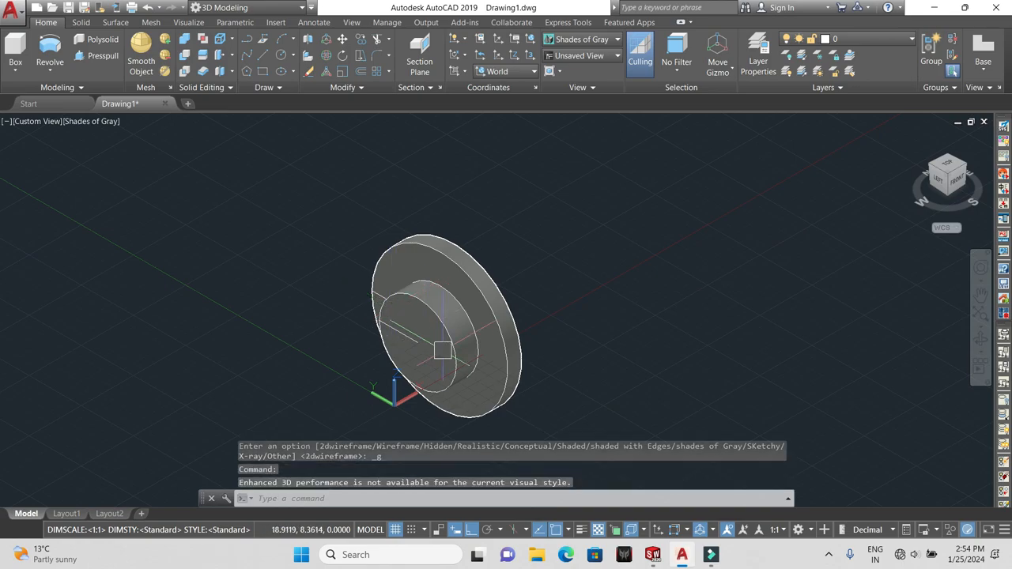
mouse_move(425, 370)
middle_mouse_down("shift")
mouse_move(328, 338)
mouse_move(446, 312)
mouse_move(426, 358)
middle_mouse_up("shift")
- Undo the shaded display and the revolve about the wide end's edge, back to the flat profile
key("ctrl+z")
key("ctrl+z")
key("ctrl+z")
key("ctrl+z")
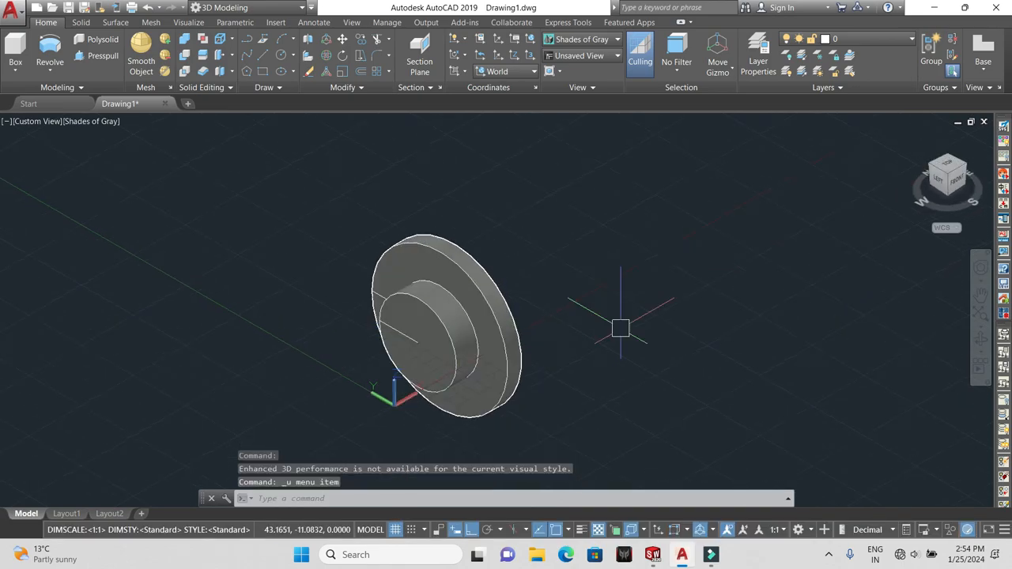
key("ctrl+z")
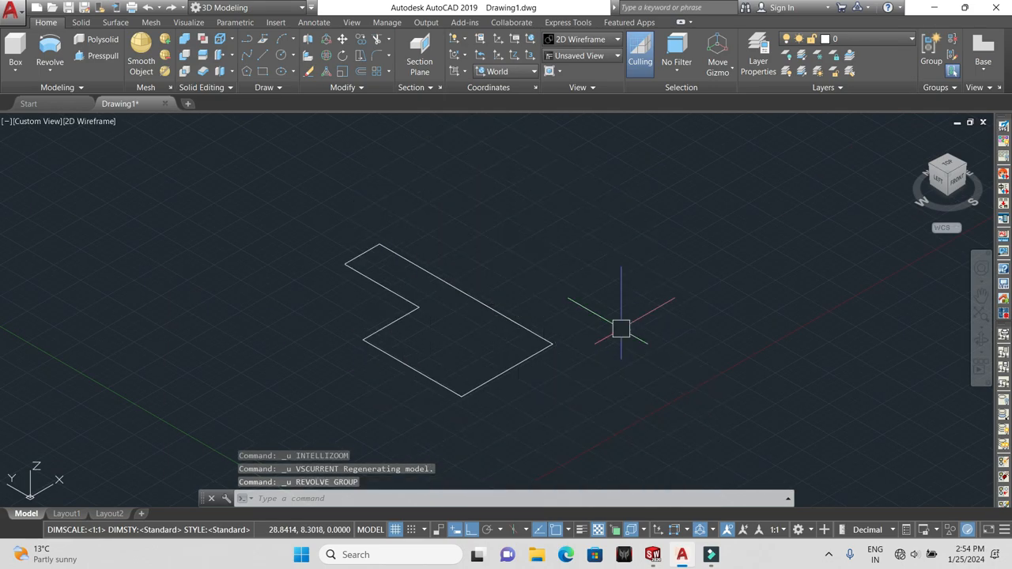
- Revolve the six profile lines 180 degrees about the Y axis
left_click(50, 49)
left_click(627, 456)
left_click(500, 333)
key("Return")
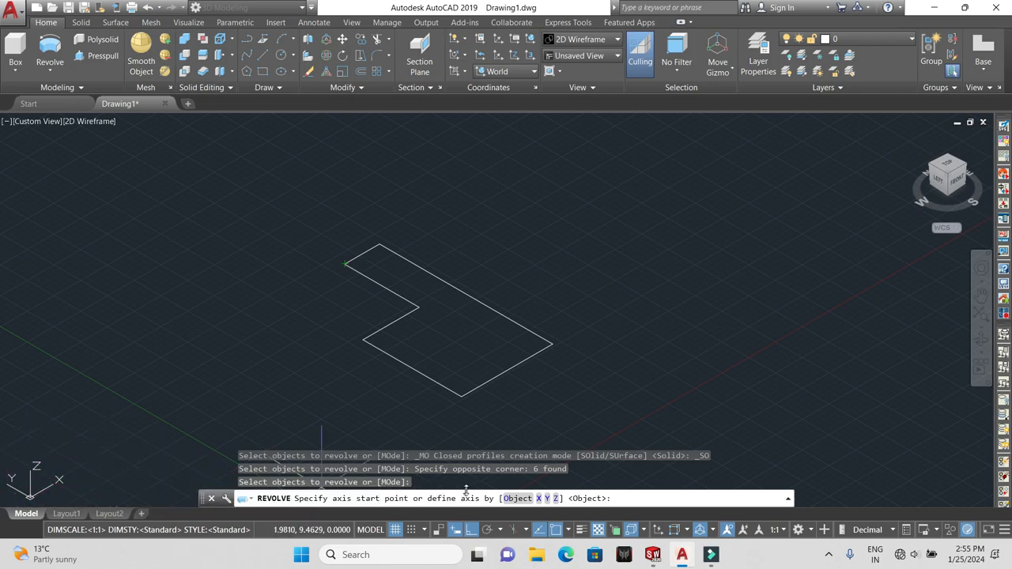
left_click(546, 499)
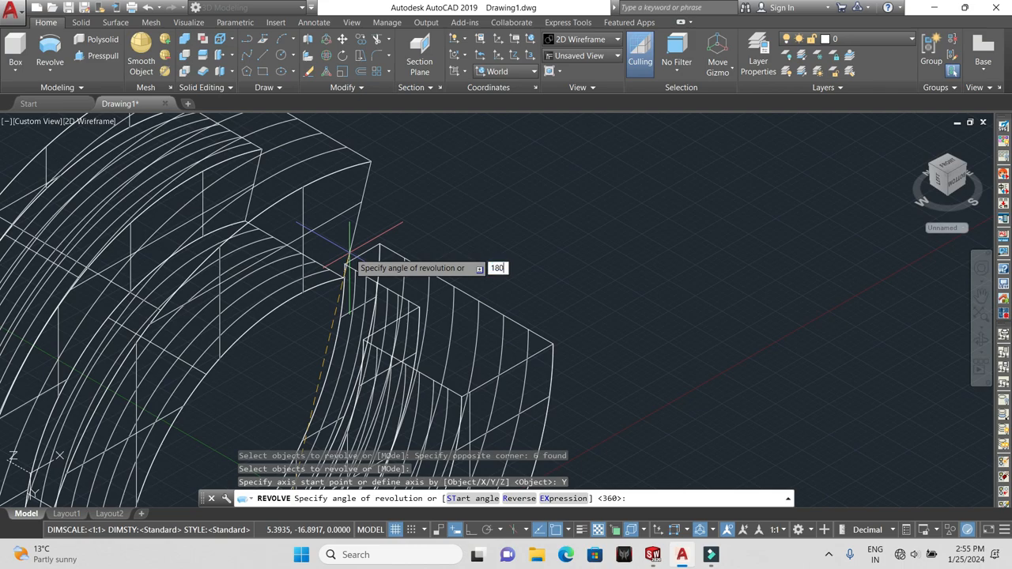
key("Return")
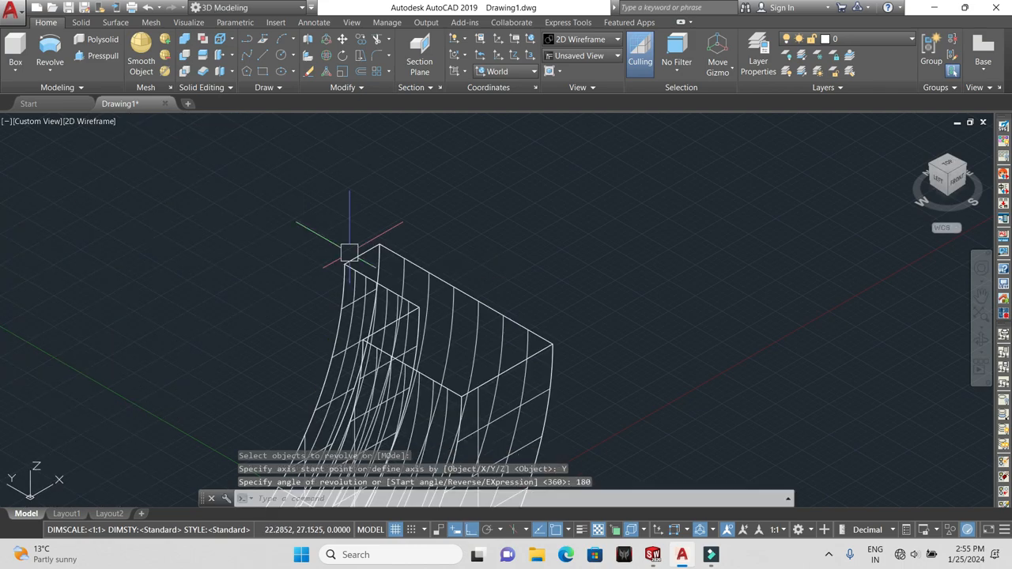
- Apply the Shades of Gray visual style and inspect the whole half-ring
left_click(112, 121)
left_click(163, 239)
scroll(349, 292, "down", 6)
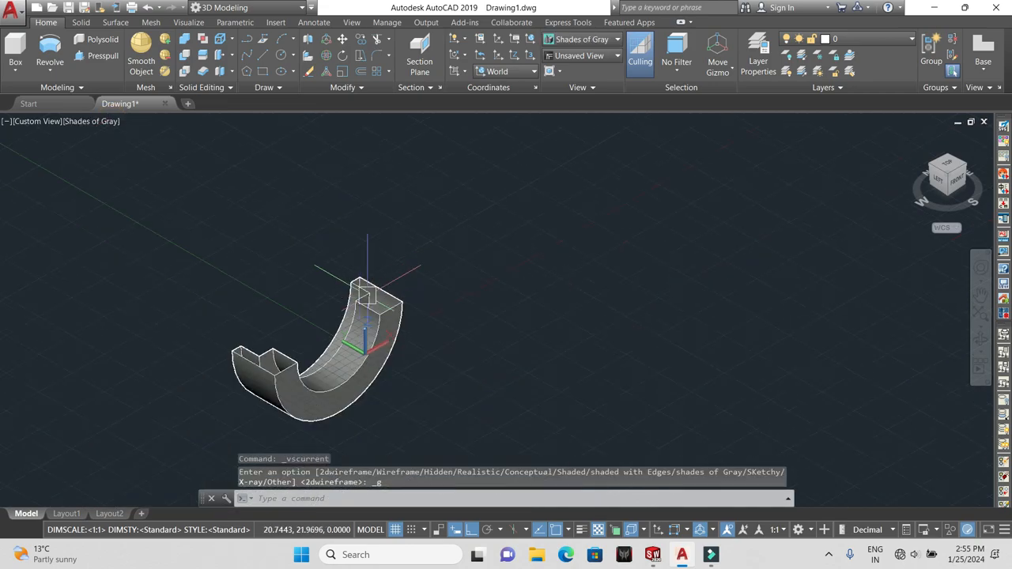
middle_click_drag(385, 332, 441, 304)
scroll(386, 336, "up", 3)
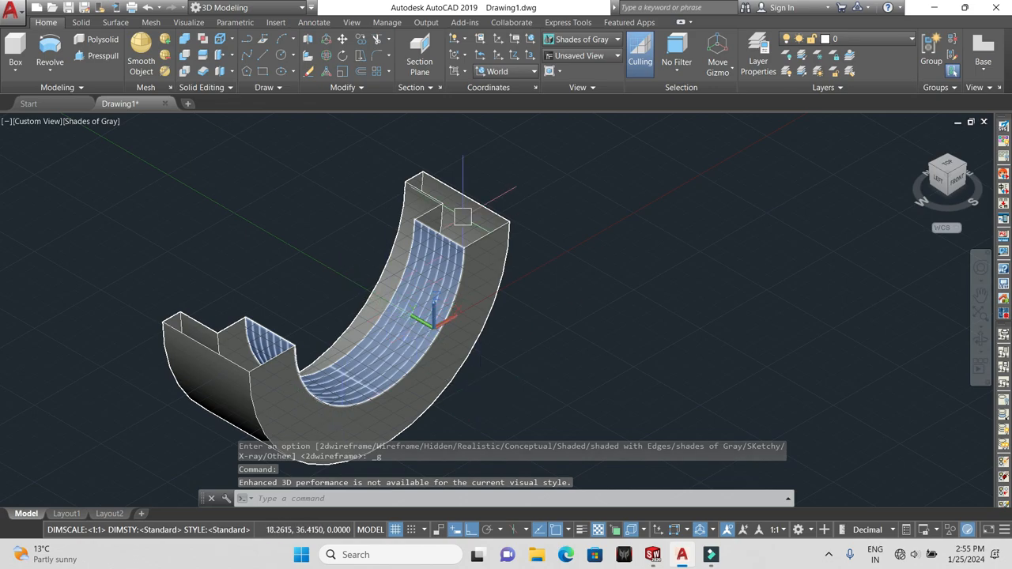
- Undo the shaded display and the 180-degree revolve about the Y axis, back to the flat profile
key("ctrl+z")
key("ctrl+z")
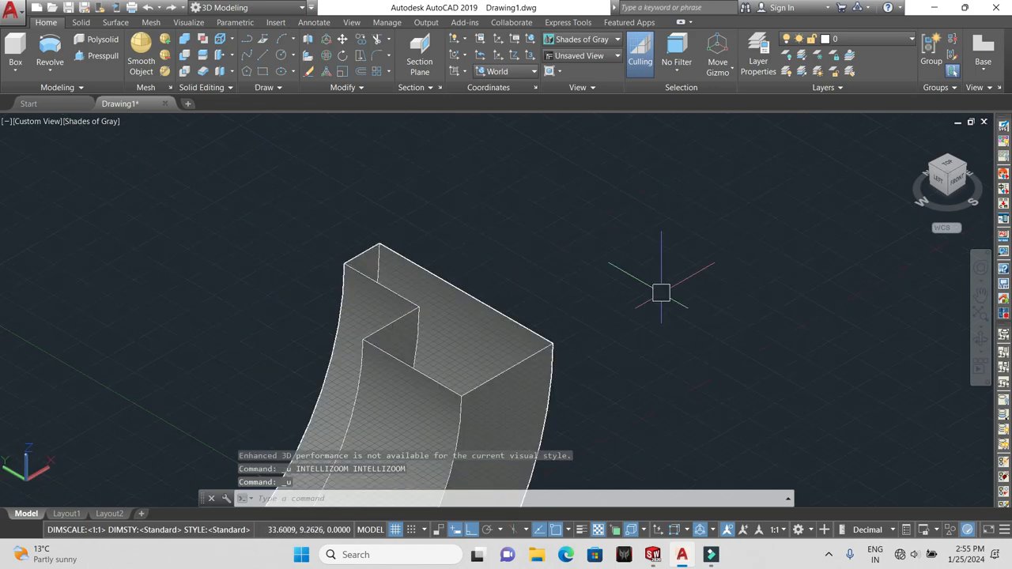
key("ctrl+z")
key("ctrl+z")
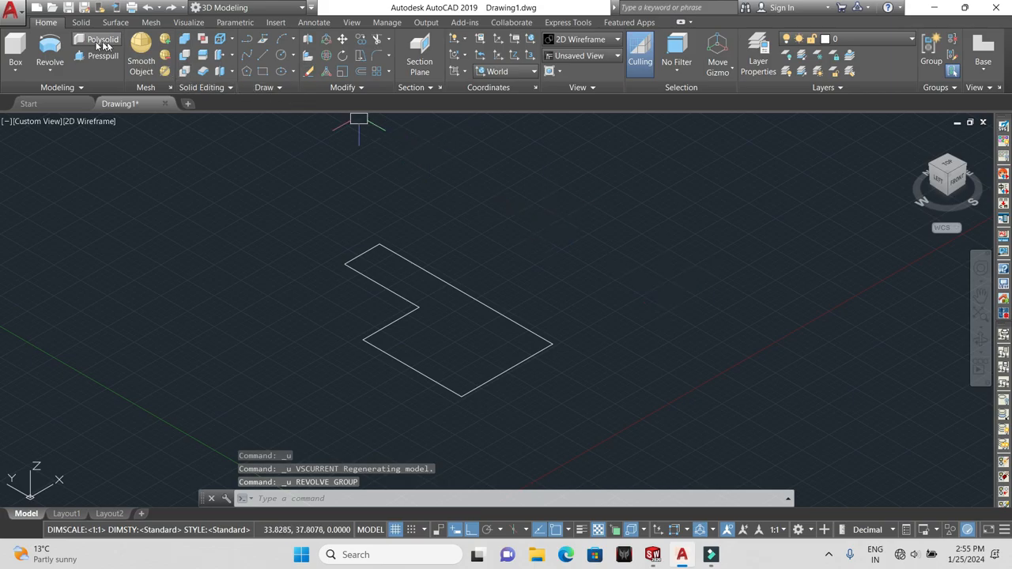
- Revolve the six profile lines 360 degrees about the X axis
left_click(50, 52)
left_click(611, 461)
left_click(226, 169)
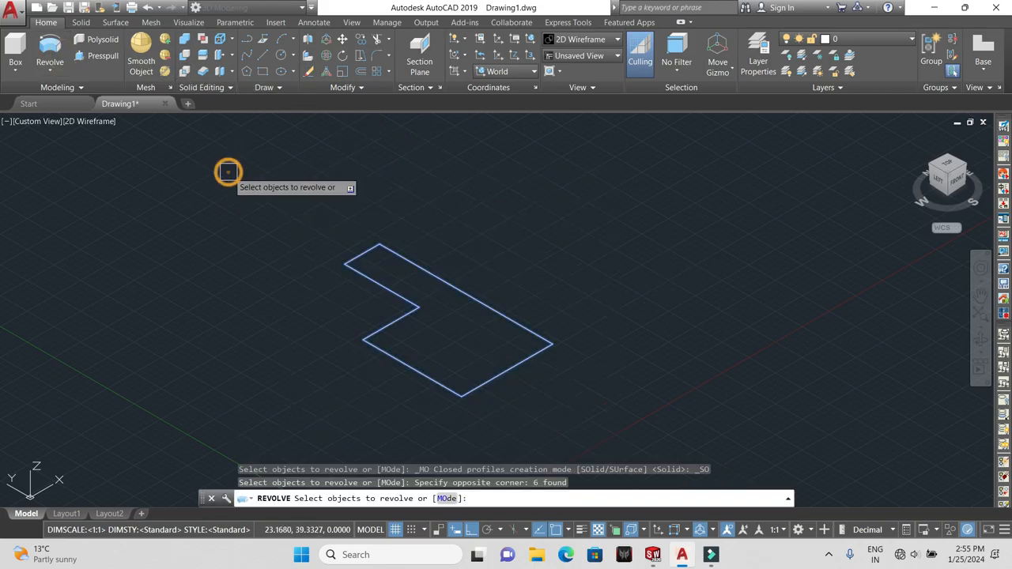
key("Return")
left_click(539, 499)
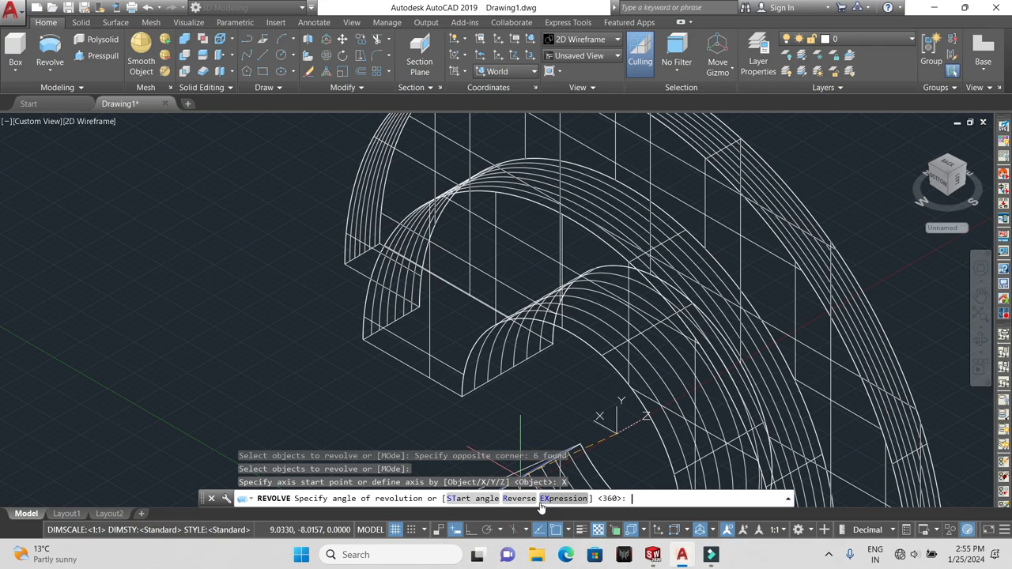
type("360")
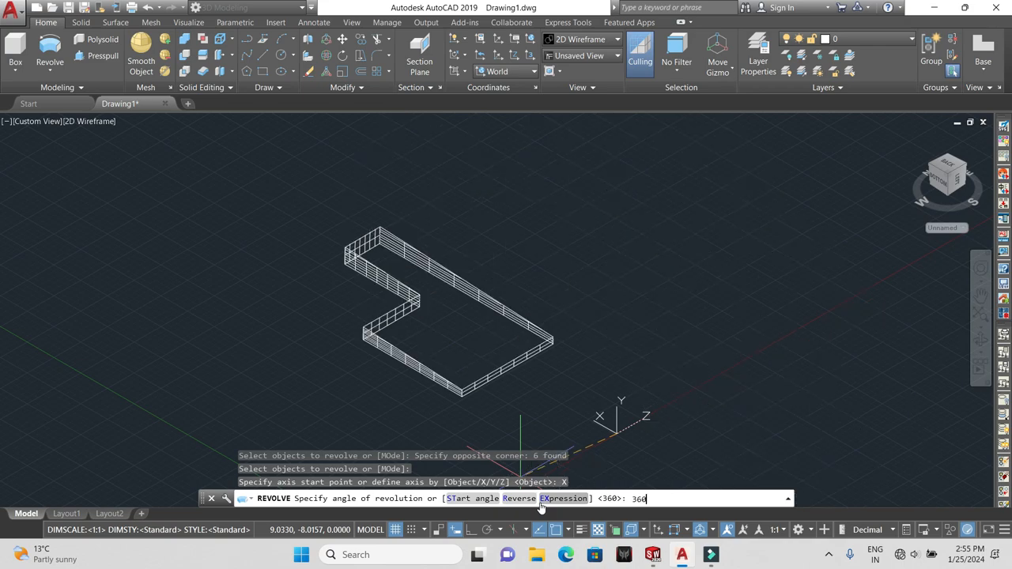
key("Return")
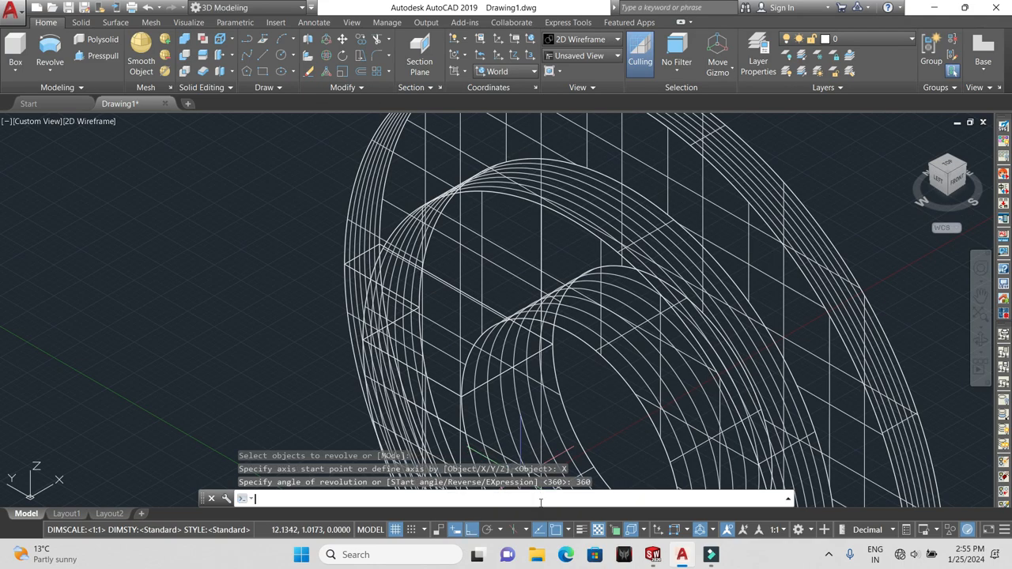
- Apply the Shades of Gray visual style and inspect the full ring revolved about the X axis
left_click(89, 122)
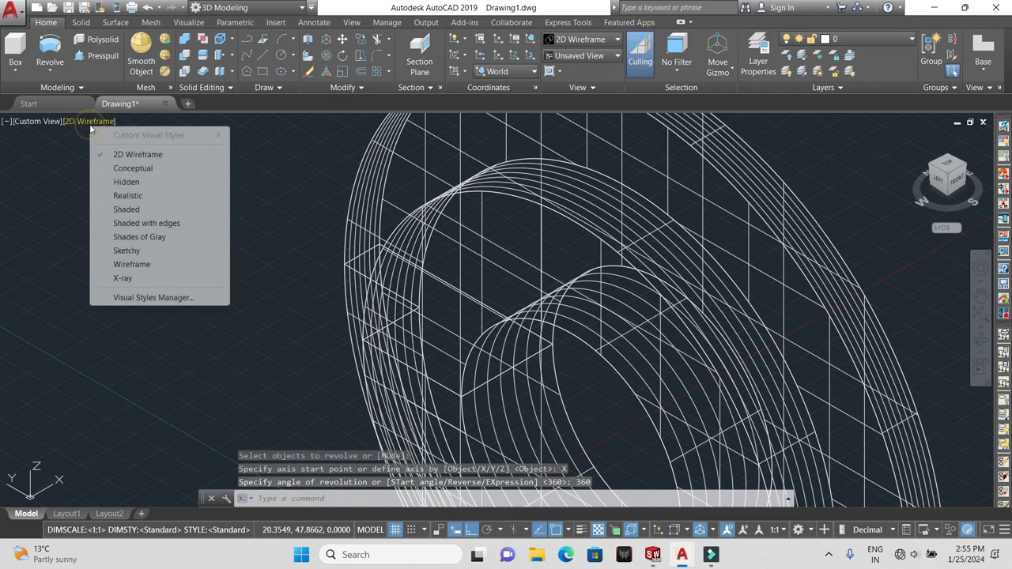
left_click(157, 238)
scroll(481, 364, "down", 3)
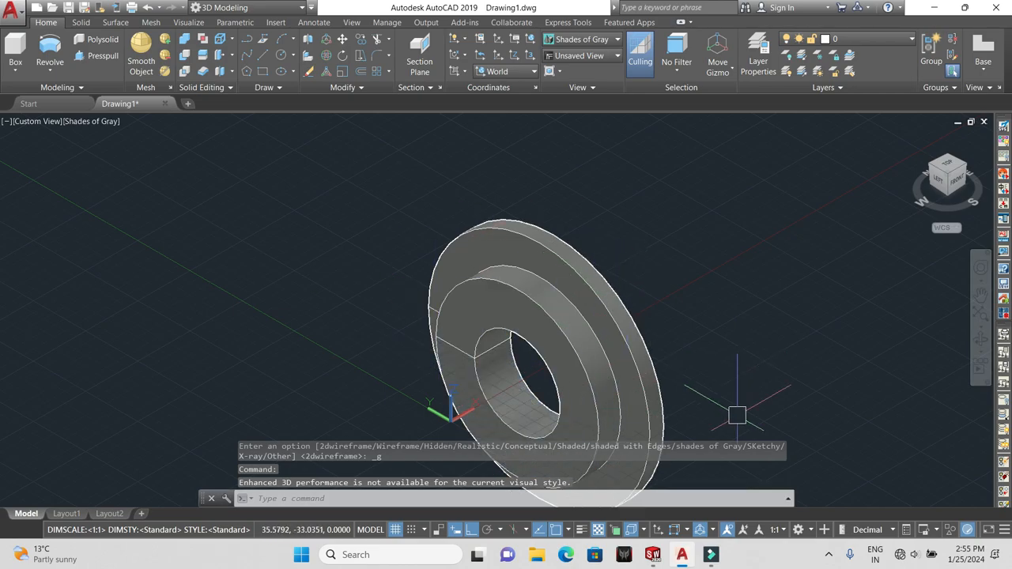
- Undo the shaded display and the 360-degree revolve about the X axis, back to the flat profile
key("ctrl+z")
key("ctrl+z")
key("ctrl+z")
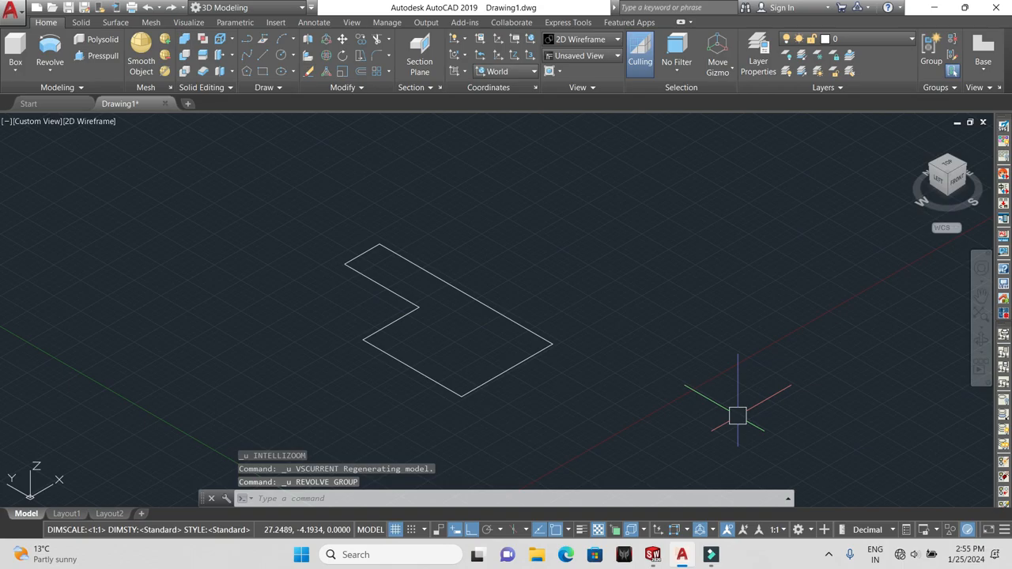
- Set the viewport to the Front view, checking the profile in the Top view in between
scroll(559, 310, "down", 3)
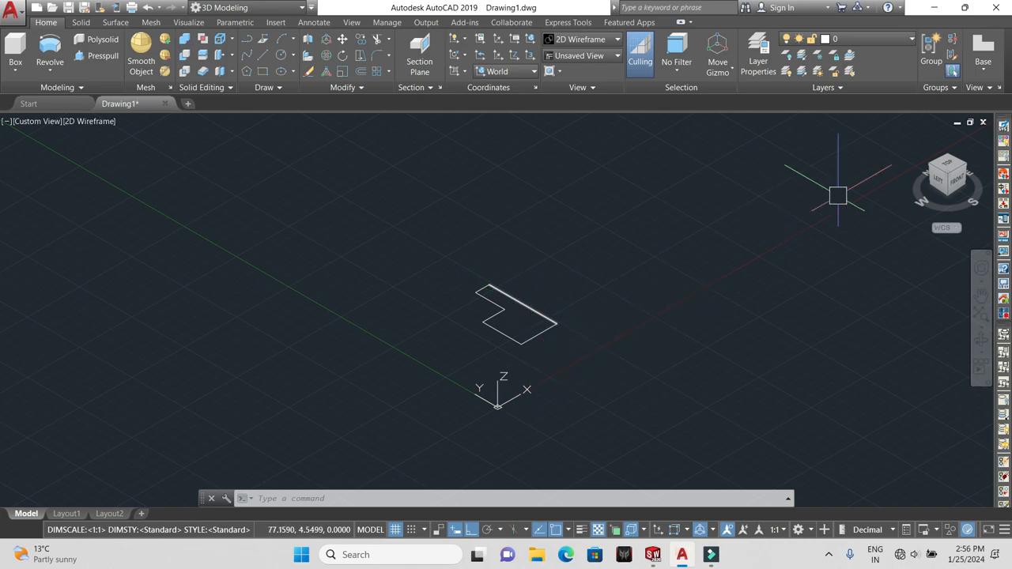
left_click(46, 122)
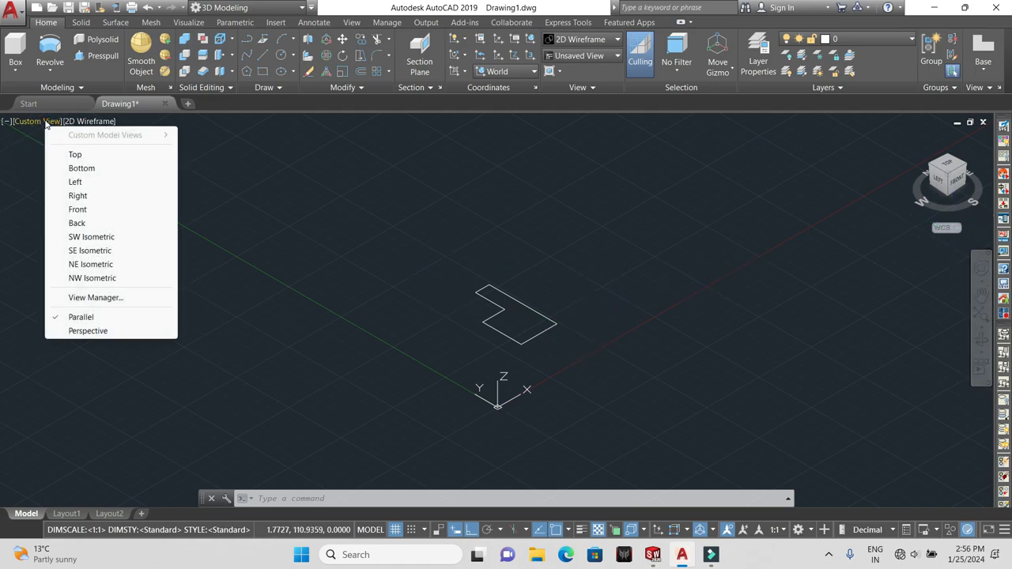
left_click(78, 209)
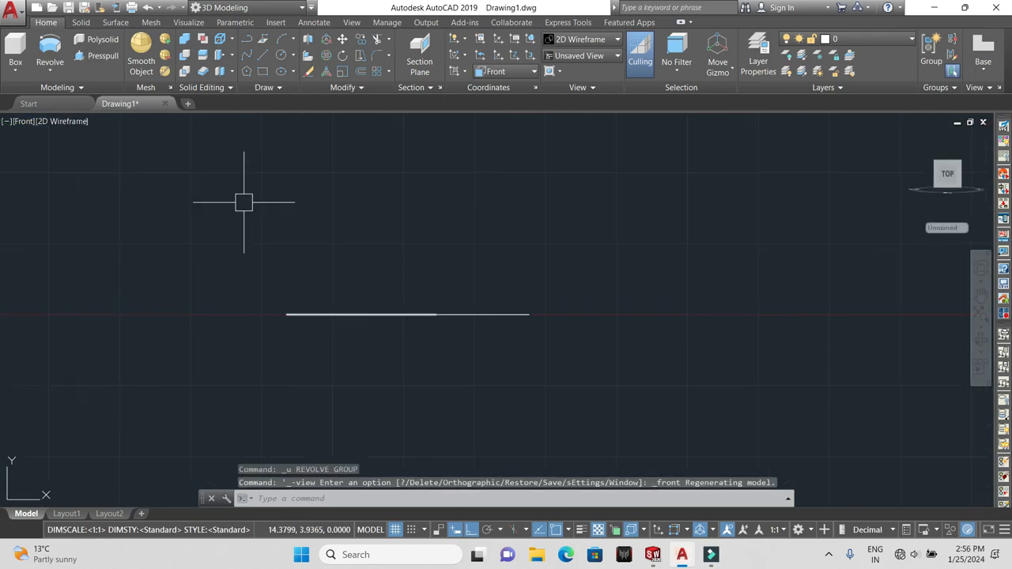
left_click(25, 121)
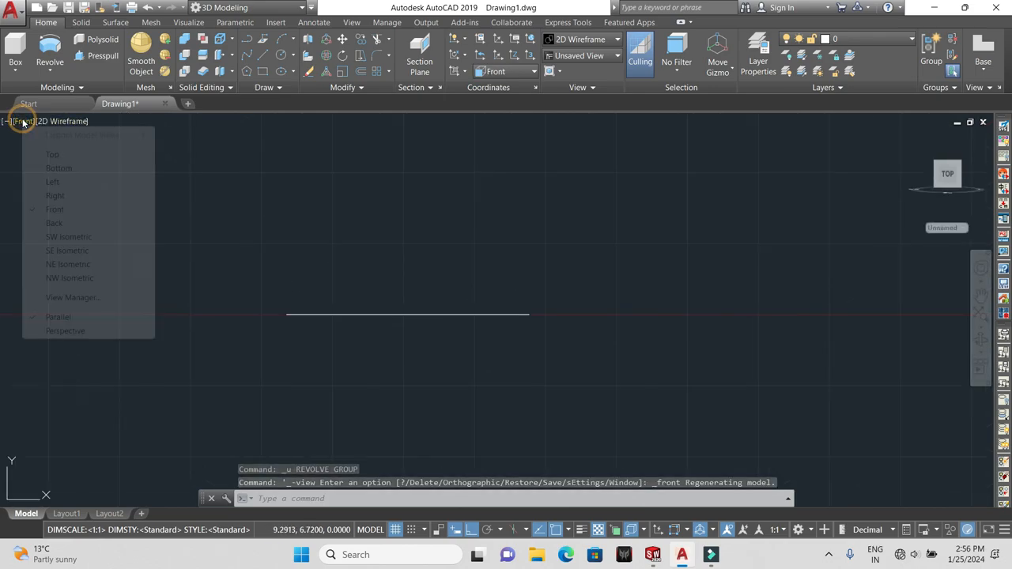
left_click(51, 155)
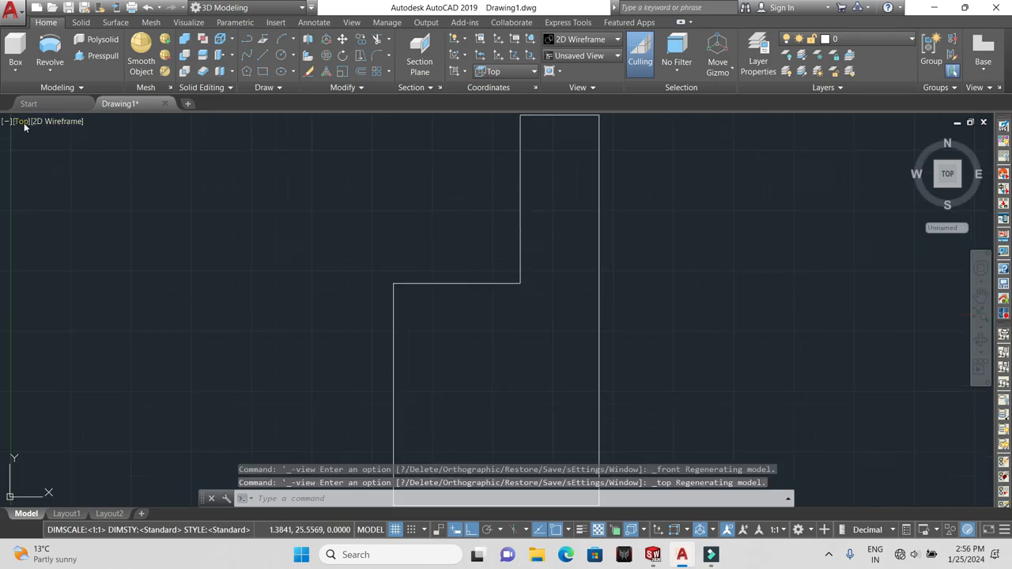
left_click(24, 123)
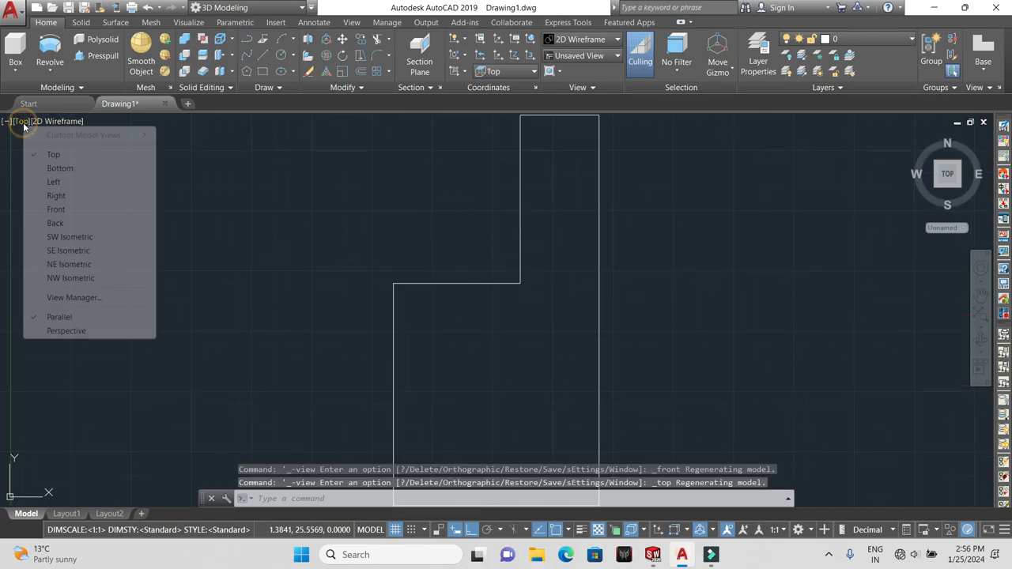
left_click(55, 209)
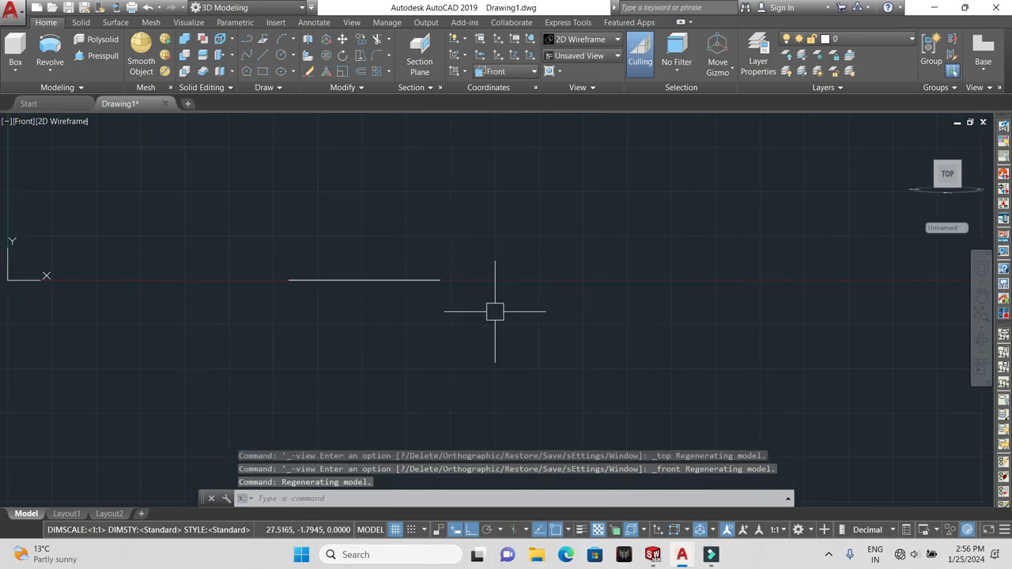
- Draw a closed six-line inverted-L profile about 6 units tall in the front plane, between the Y axis and the existing profile
middle_click_drag(495, 311, 513, 328)
key("Return")
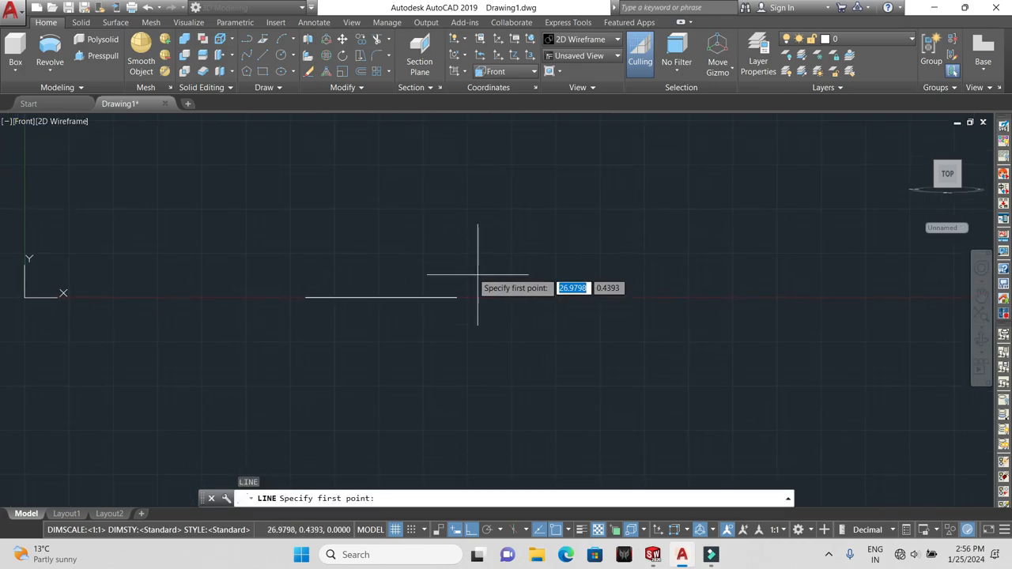
left_click(155, 292)
left_click(153, 233)
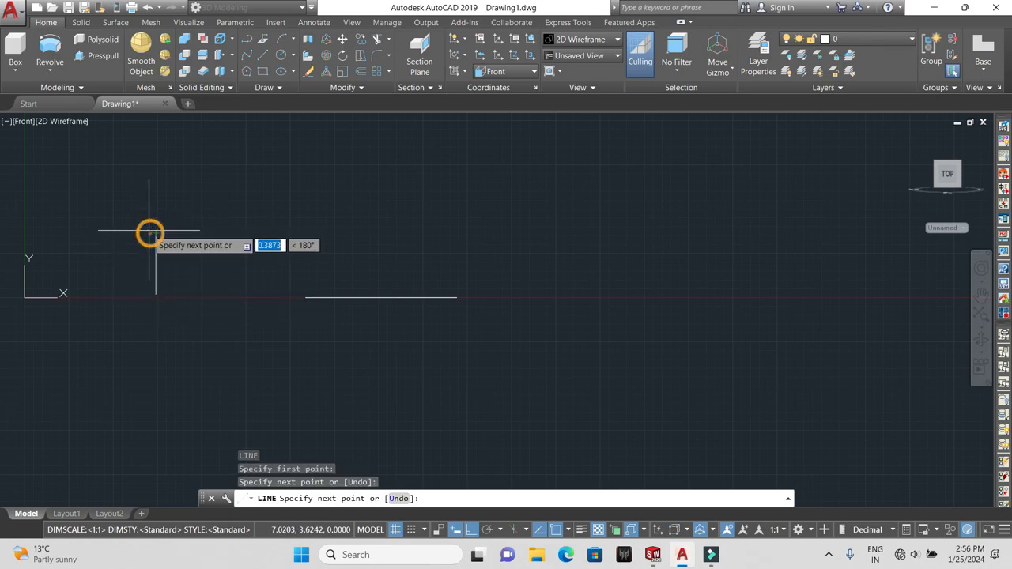
left_click(126, 231)
left_click(125, 189)
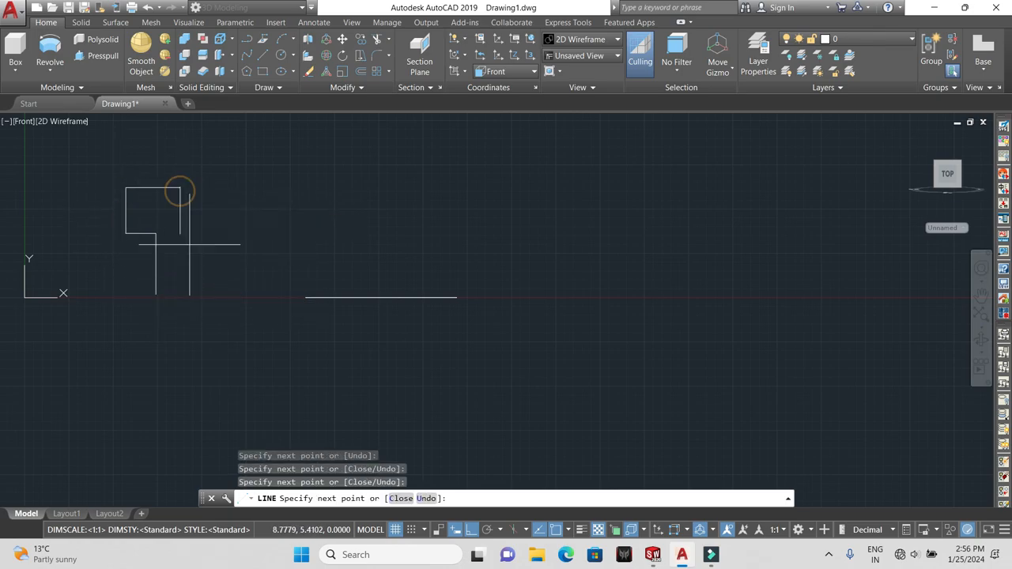
left_click(180, 188)
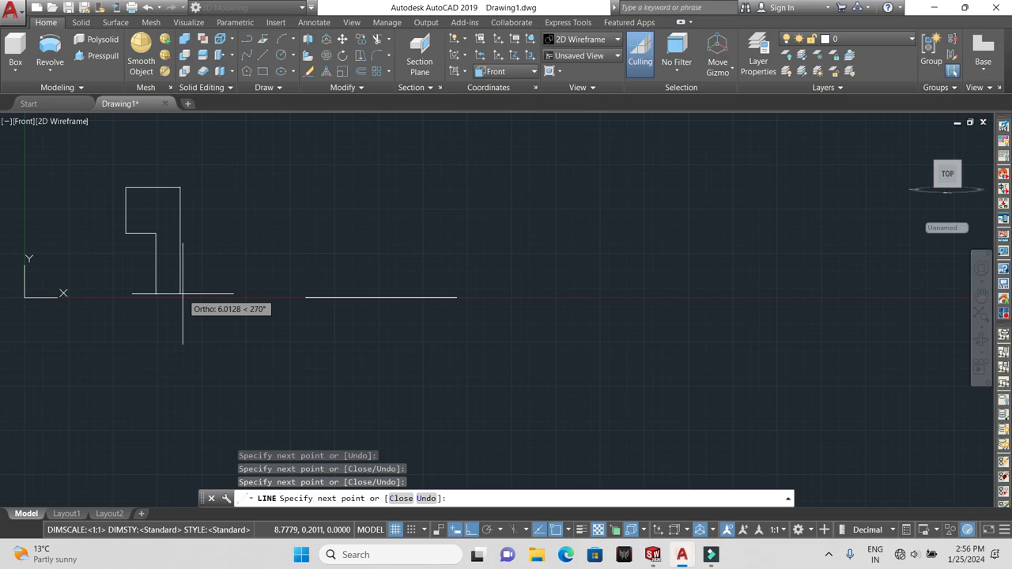
left_click(183, 294)
left_click(156, 294)
key("Escape")
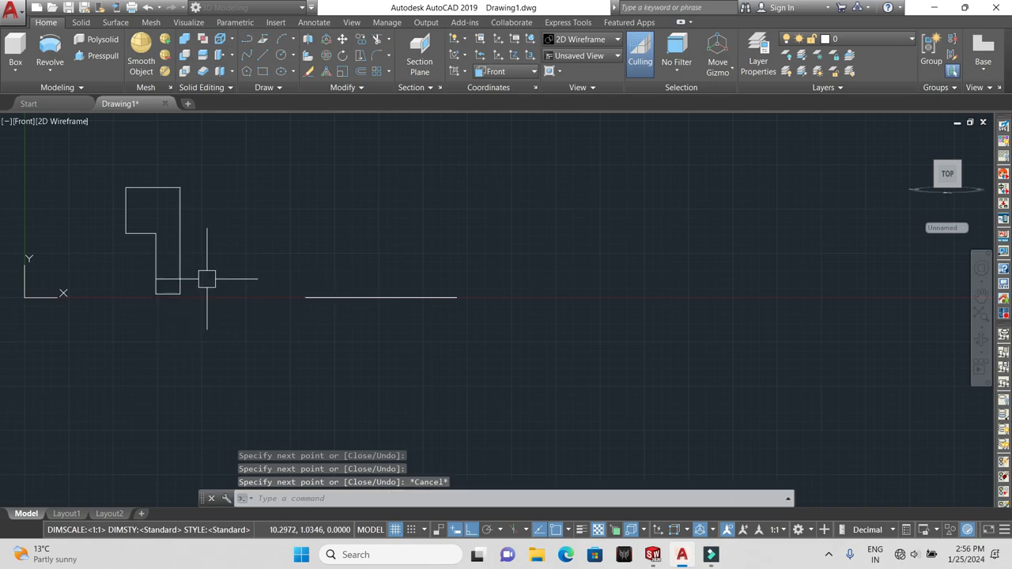
key("Escape")
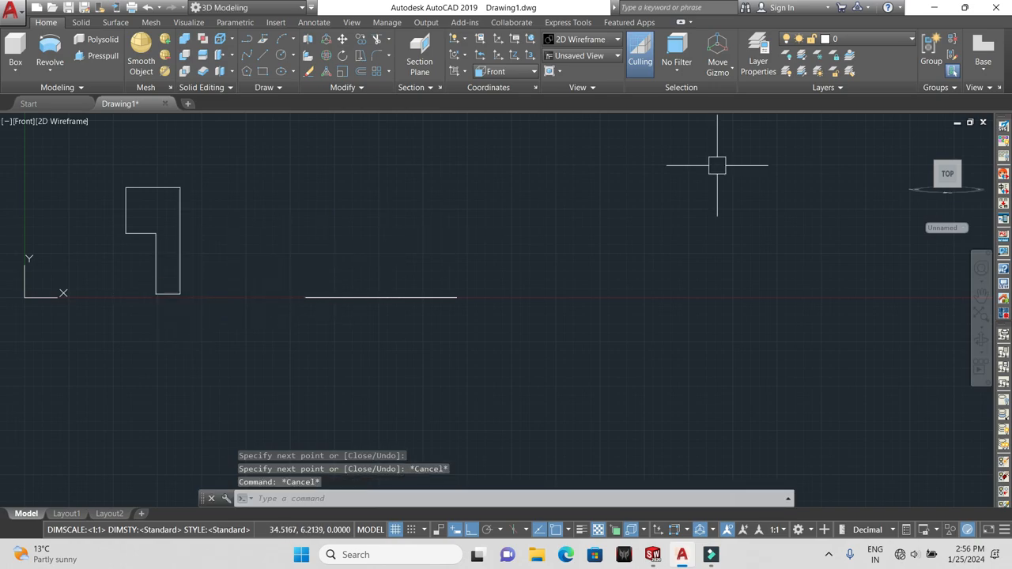
- Switch to the SE Isometric view and set the coordinate system back to World (WCS)
left_click(25, 122)
left_click(59, 250)
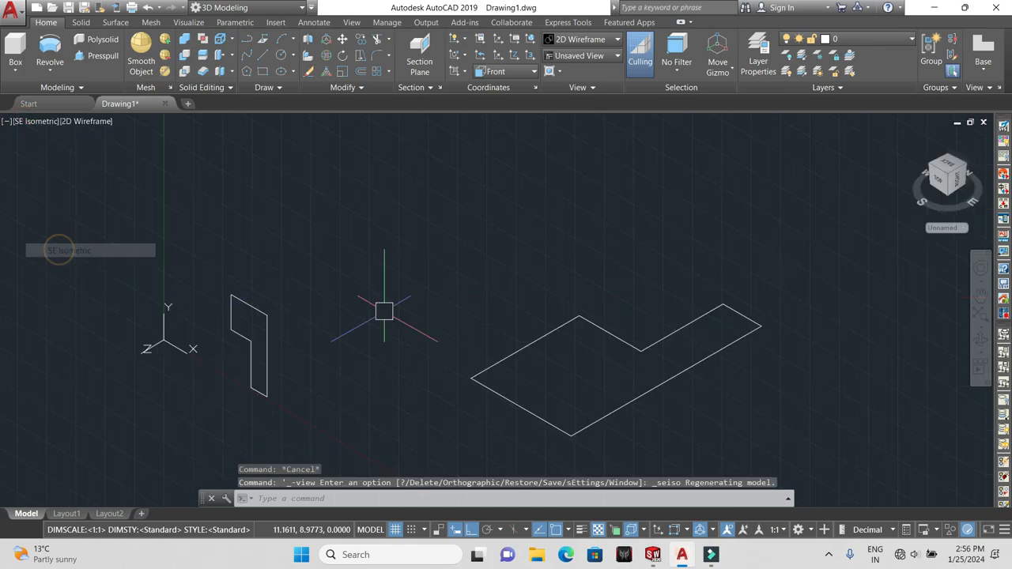
scroll(445, 312, "down", 2)
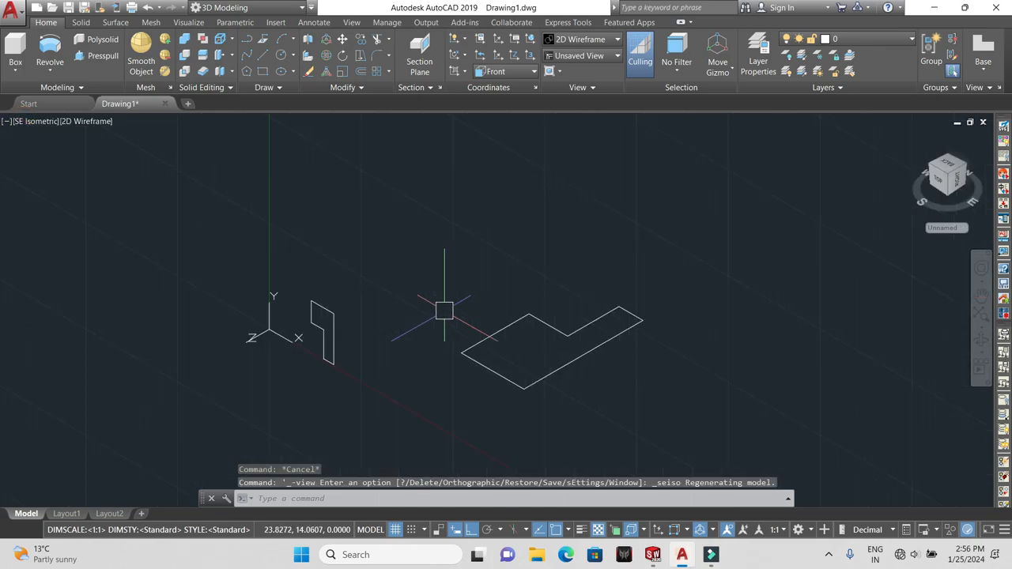
left_click(956, 228)
left_click(958, 339)
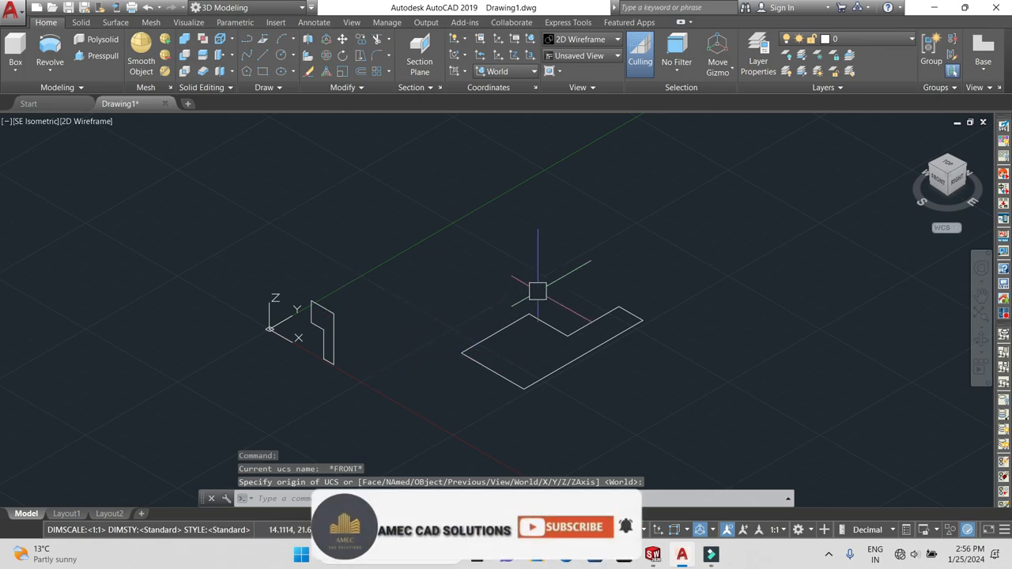
- Revolve the six lines of the small upright profile 360 degrees about the Z axis
middle_click_drag(422, 321, 463, 303)
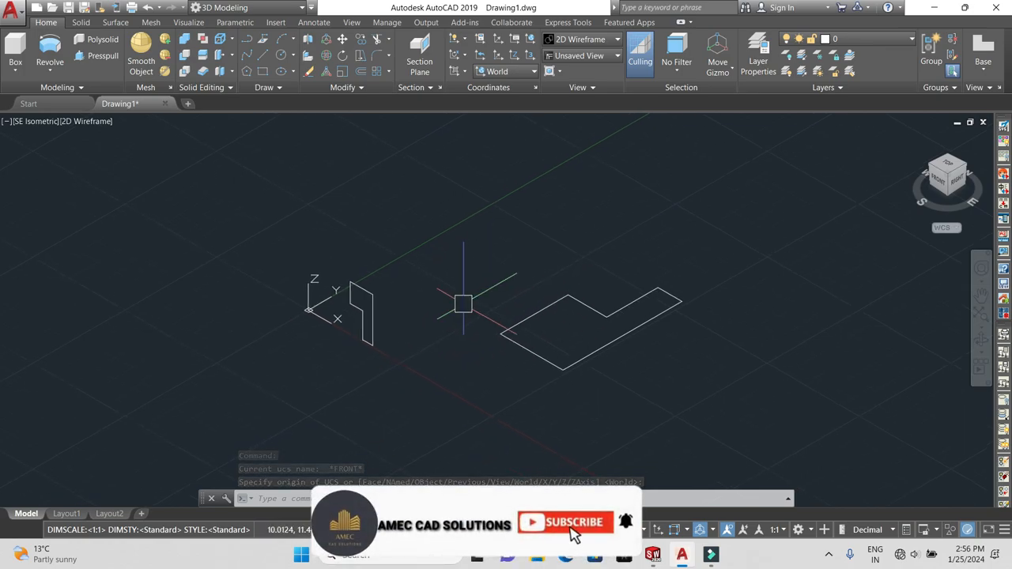
left_click(49, 49)
left_click(417, 361)
left_click(286, 254)
key("Return")
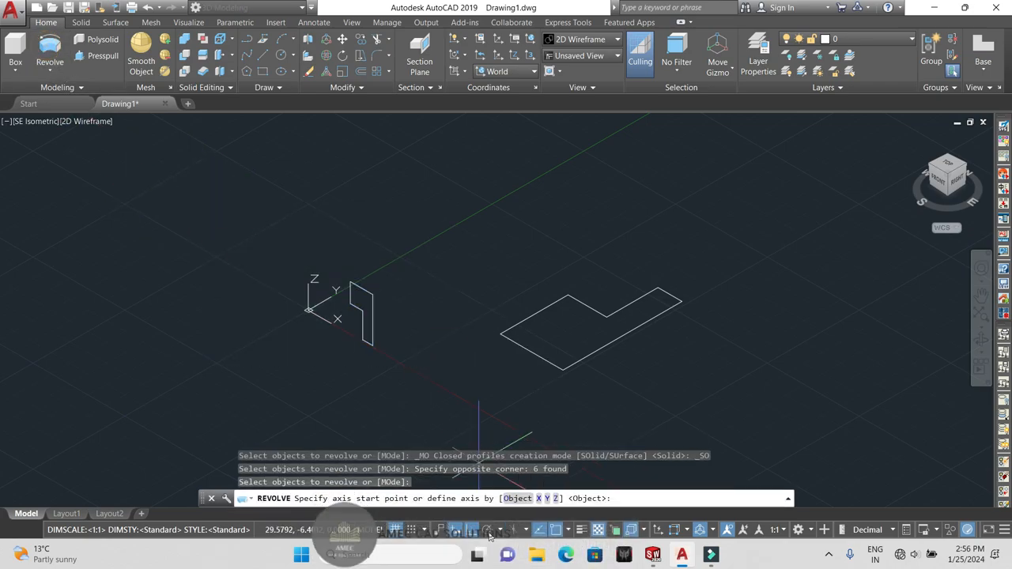
left_click(555, 498)
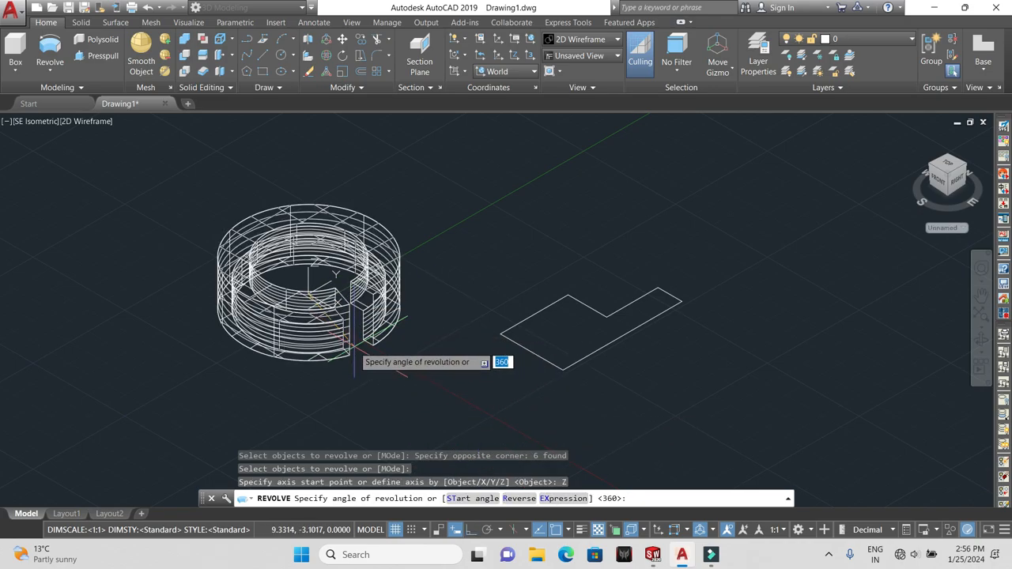
type("360")
key("Return")
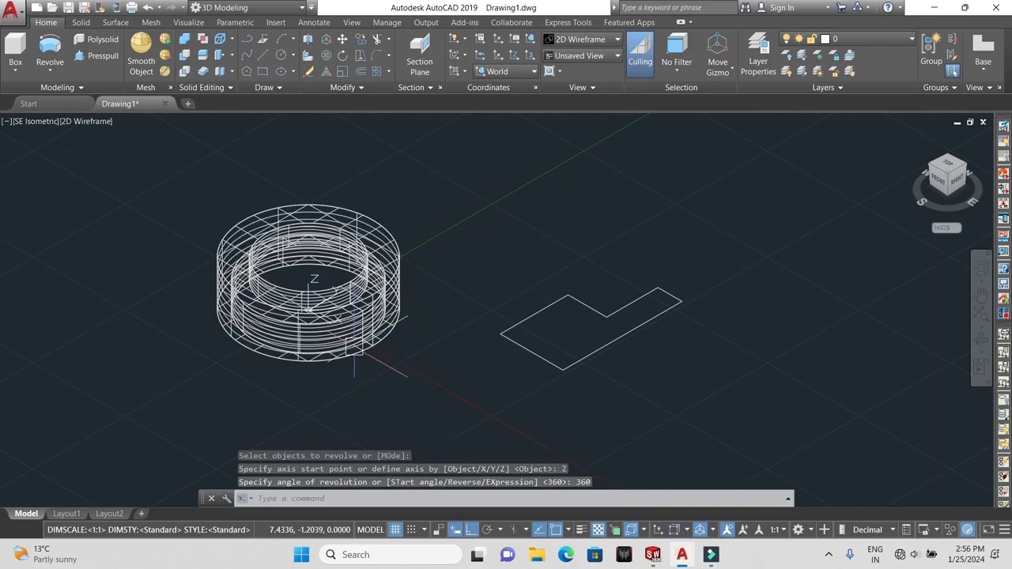
- Apply the Shades of Gray visual style and inspect the stepped ring's inside
left_click(89, 122)
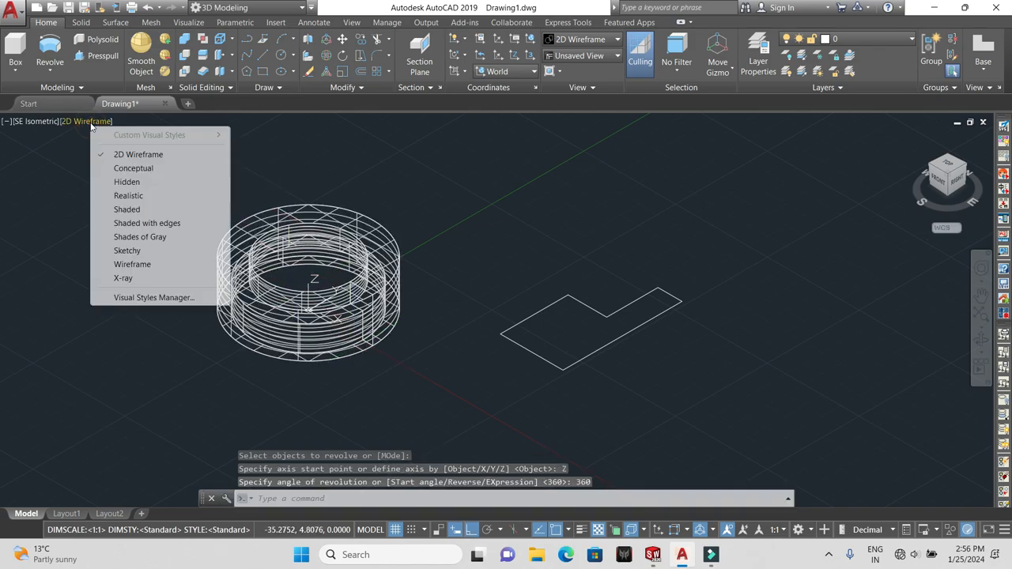
left_click(45, 124)
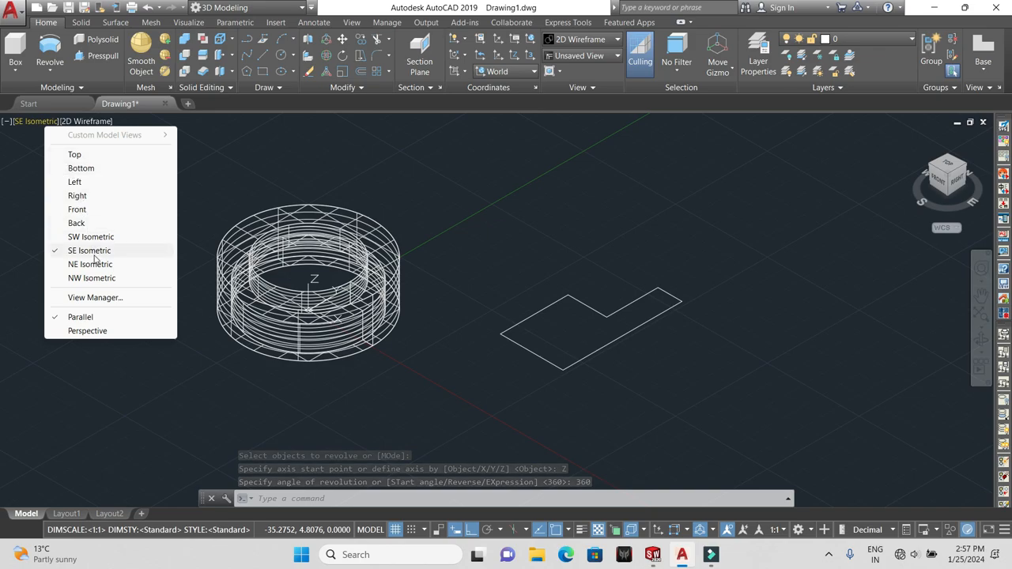
left_click(92, 124)
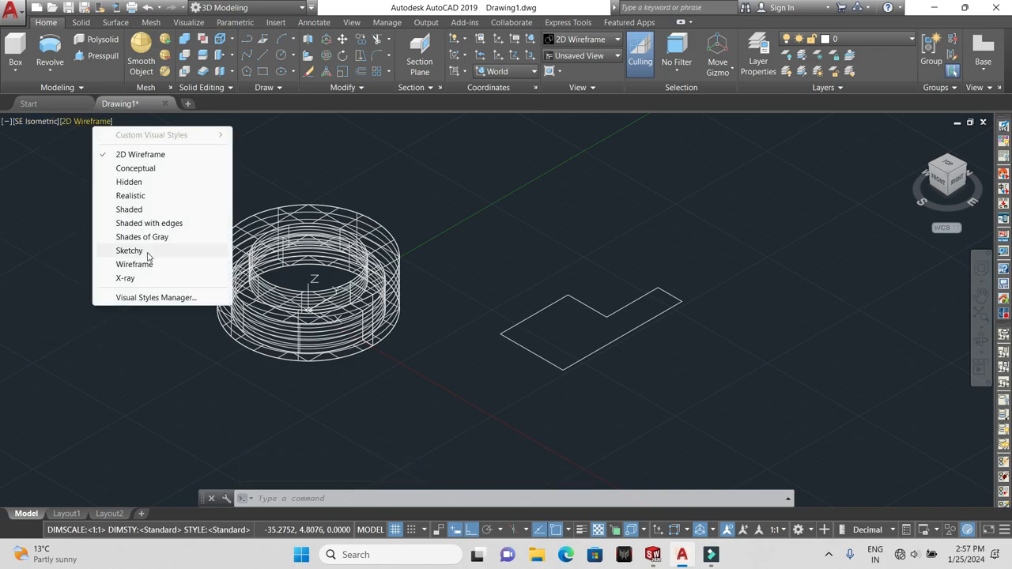
left_click(142, 235)
scroll(313, 268, "up", 8)
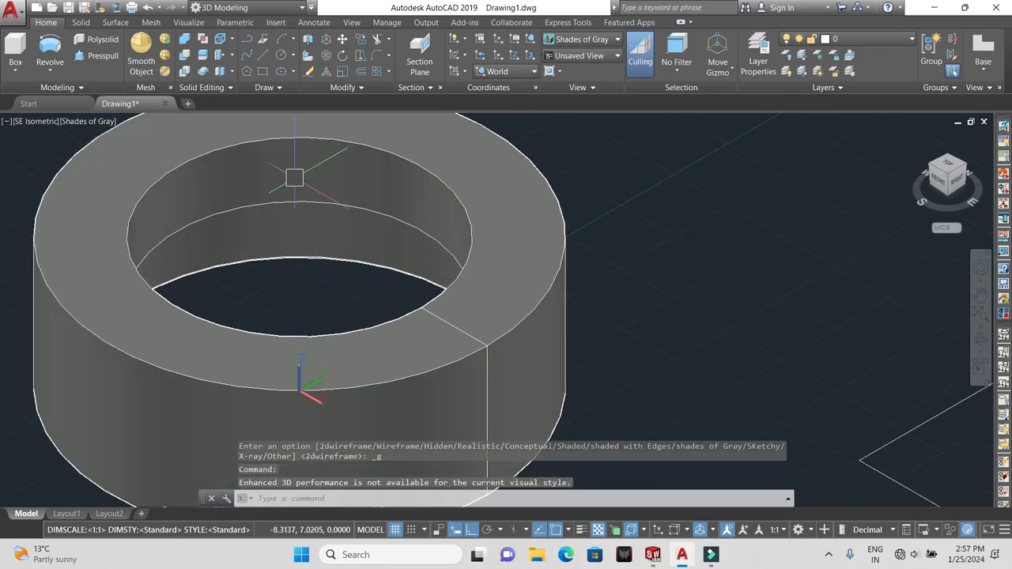
scroll(321, 242, "down", 7)
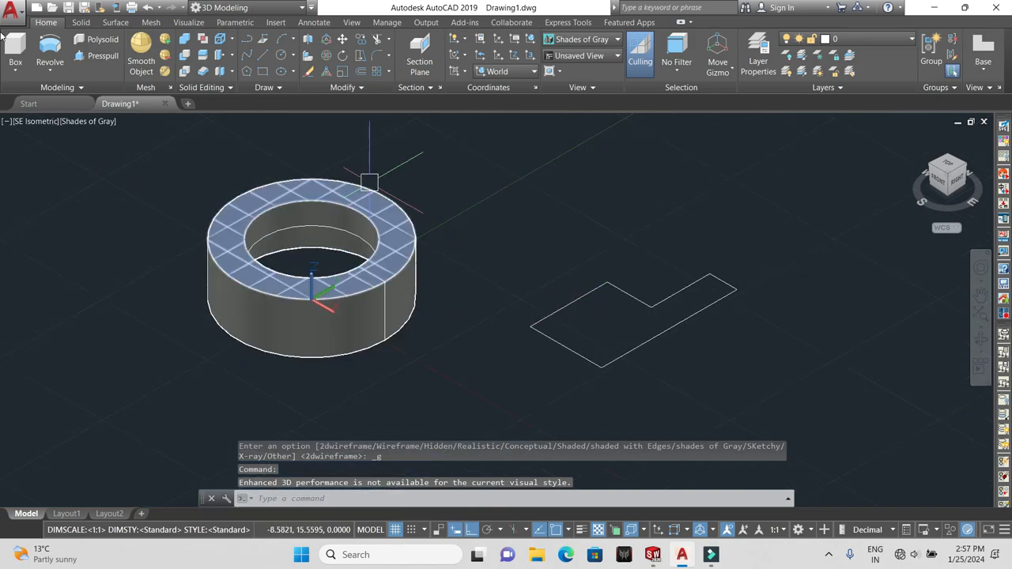
- Try to revolve the six lines of the flat L-shaped profile about the Z axis, and cancel at the angle preview
left_click(49, 48)
left_click(779, 408)
left_click(467, 203)
key("Return")
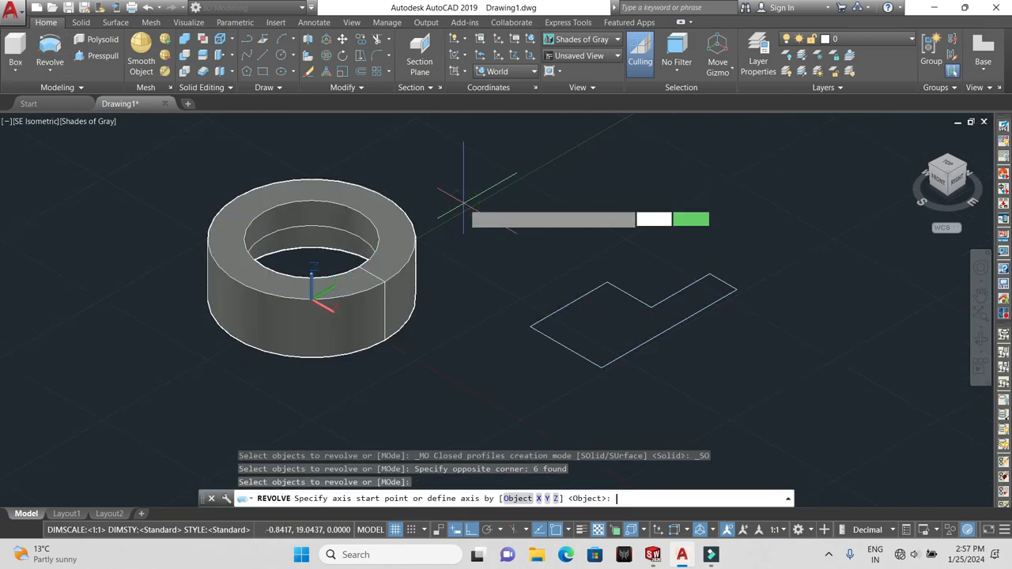
left_click(557, 498)
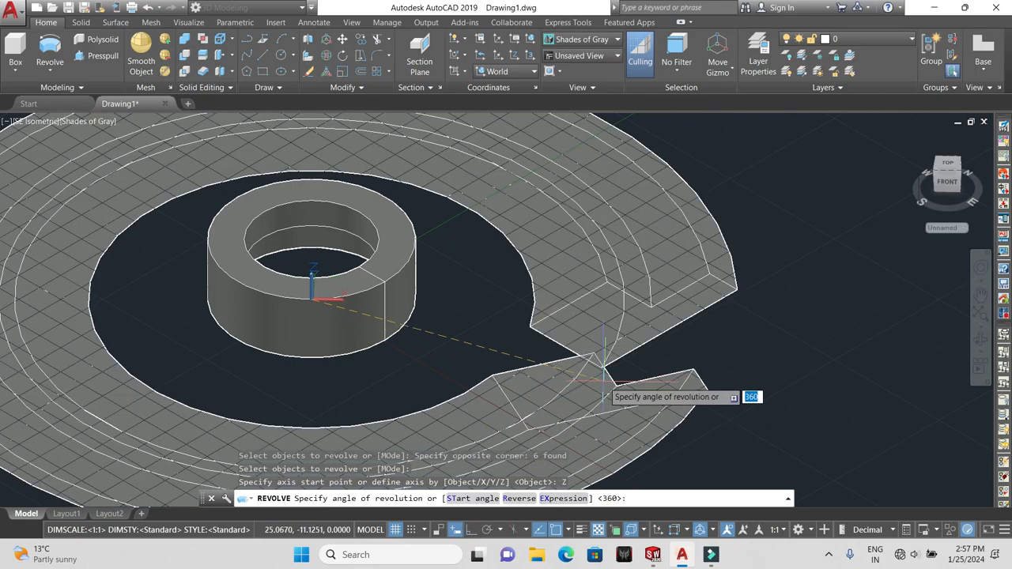
scroll(603, 383, "down", 2)
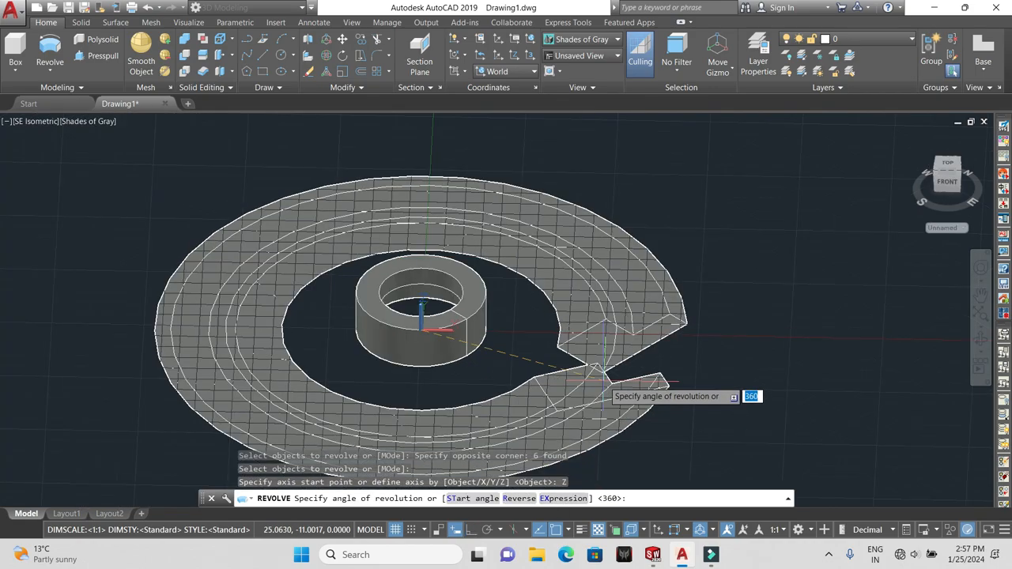
mouse_move(603, 384)
middle_mouse_down("shift")
mouse_move(603, 316)
mouse_move(603, 370)
middle_mouse_up("shift")
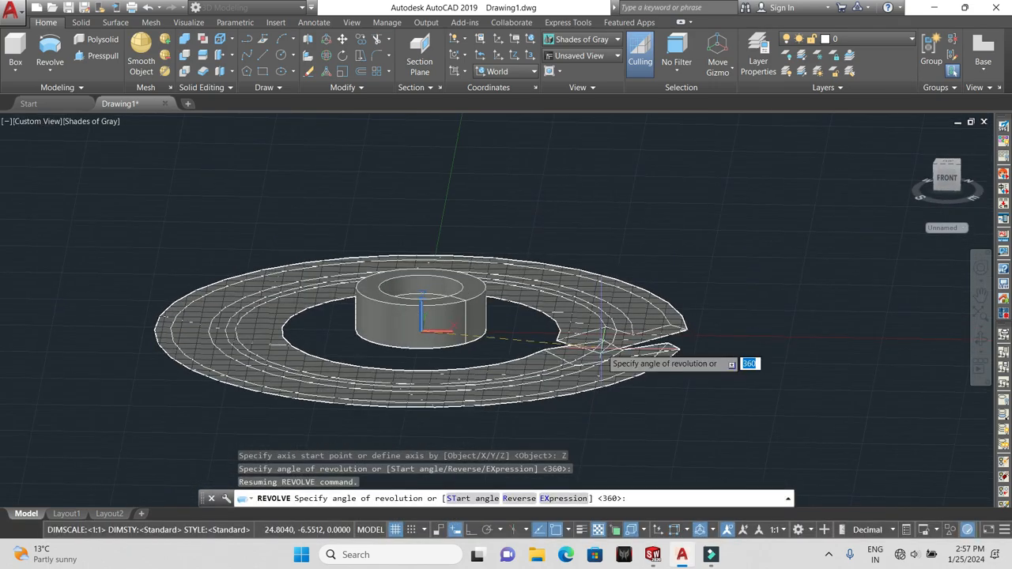
key("Escape")
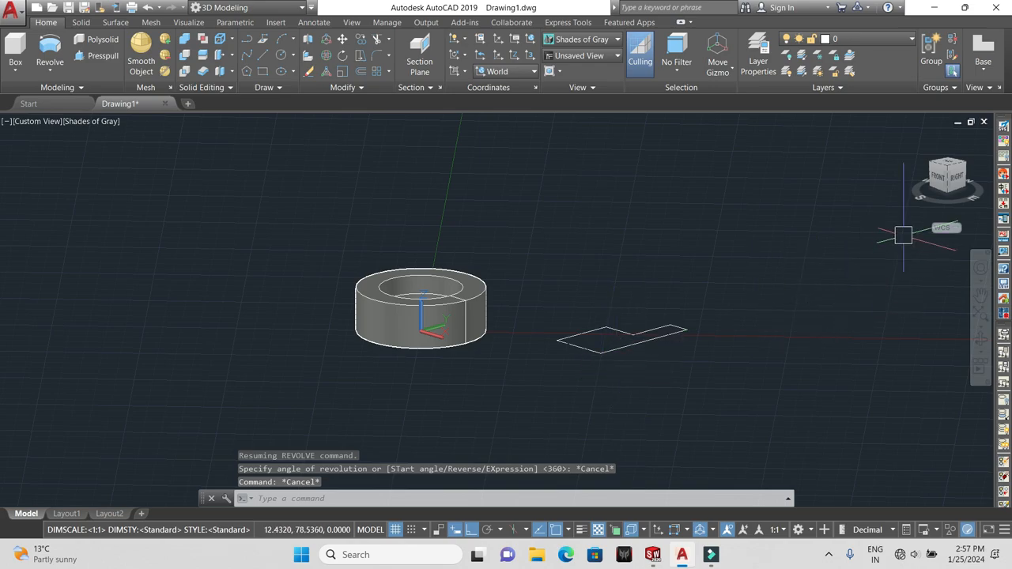
middle_click_drag(612, 304, 702, 374, "shift")
middle_click_drag(649, 393, 640, 374, "shift")
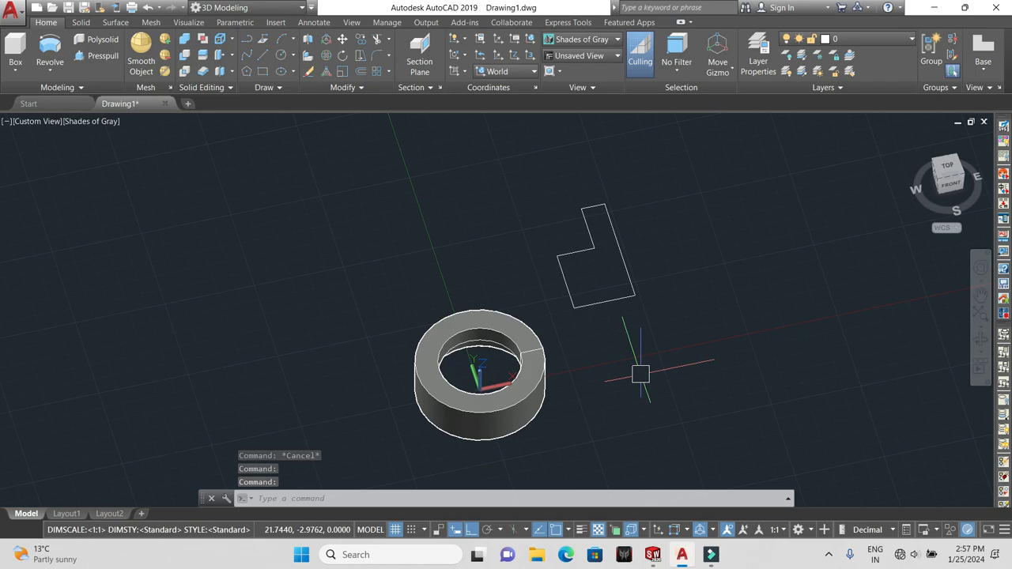
left_click(49, 49)
left_click(664, 330)
left_click(526, 192)
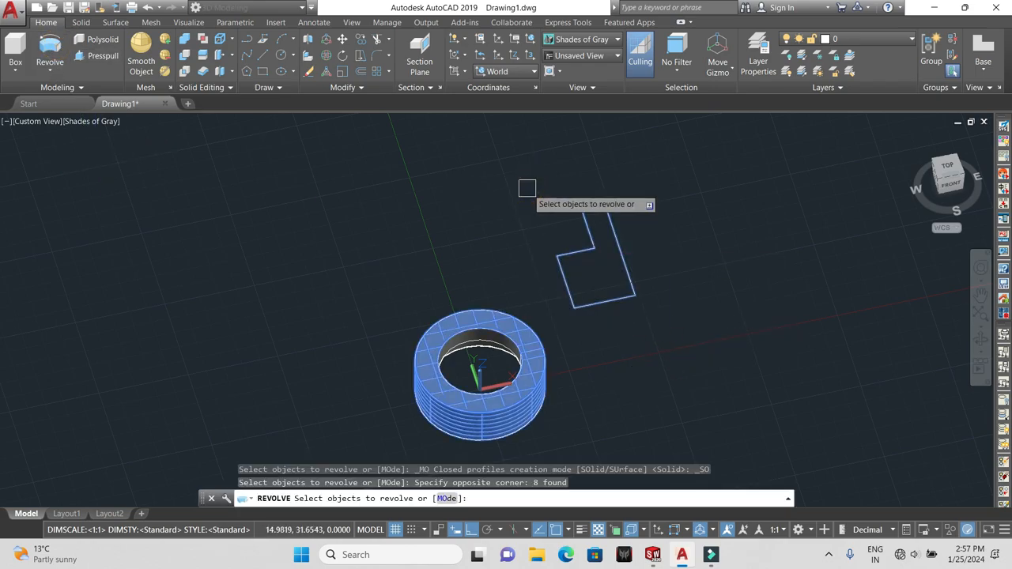
key("Escape")
- Revolve the flat L-shaped profile about its long straight edge with a start angle of 90 and a revolution angle of 180 degrees
middle_click_drag(653, 270, 573, 309)
left_click(596, 341)
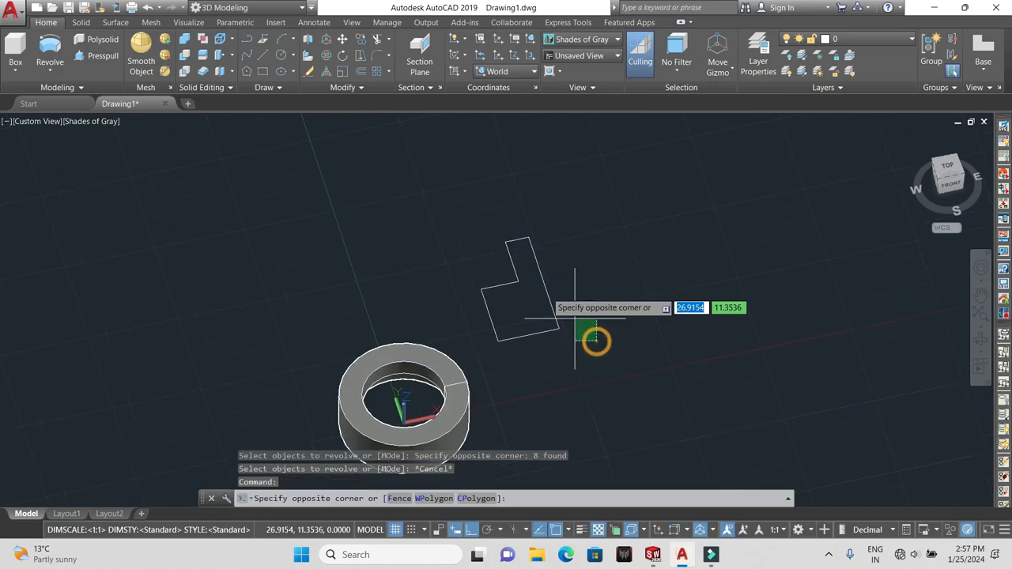
left_click(473, 212)
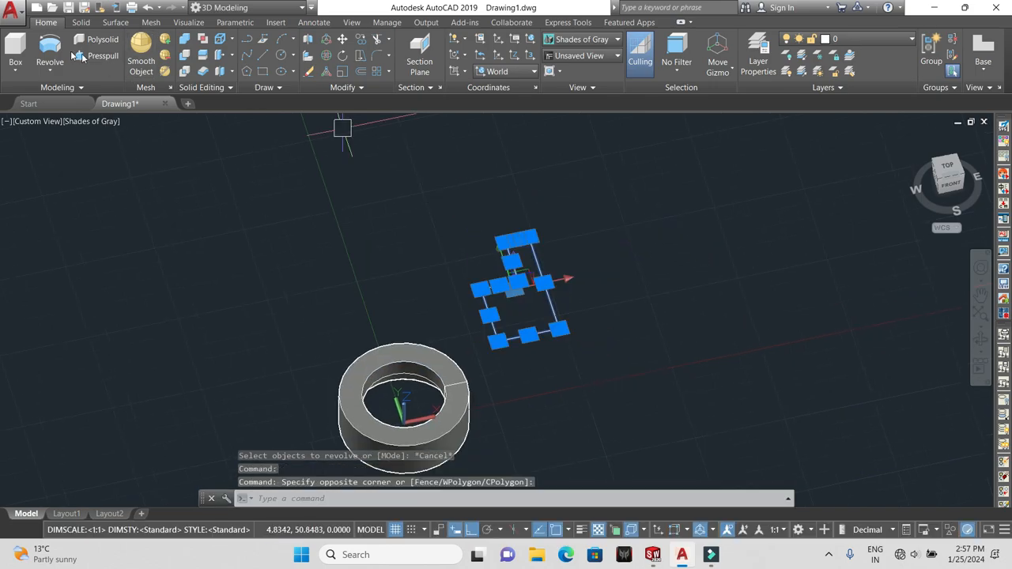
left_click(50, 49)
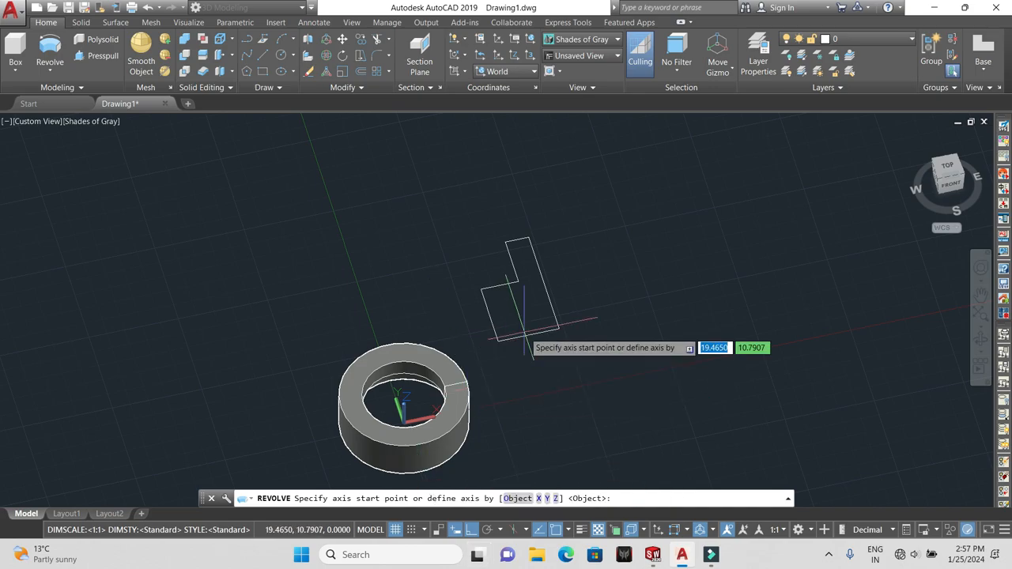
left_click(558, 330)
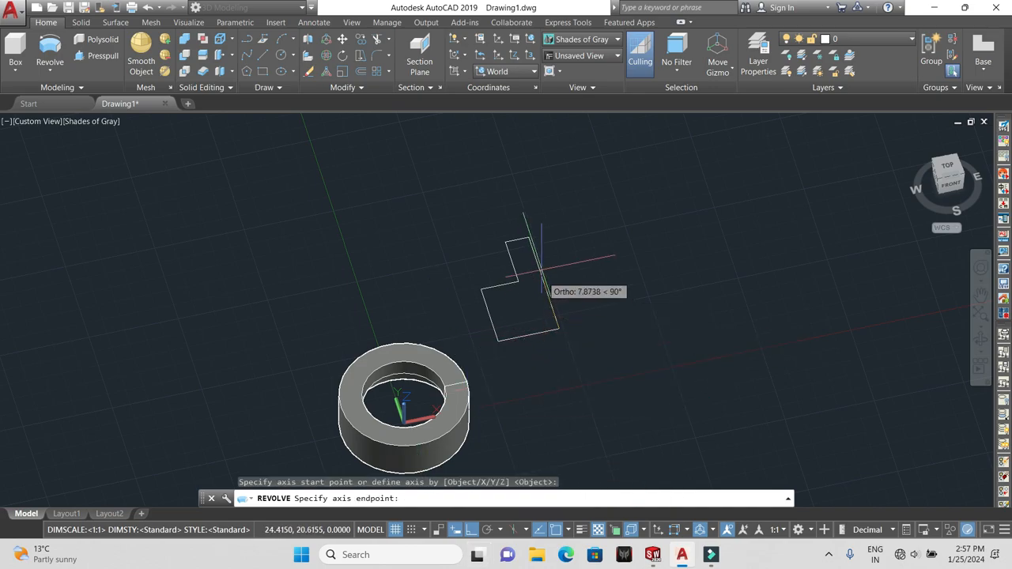
left_click(528, 237)
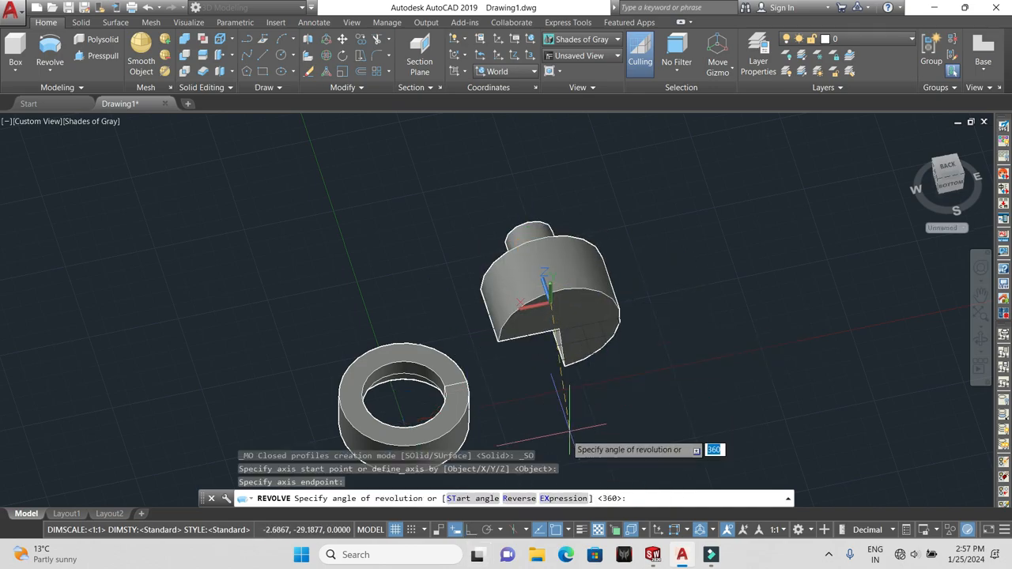
left_click(486, 501)
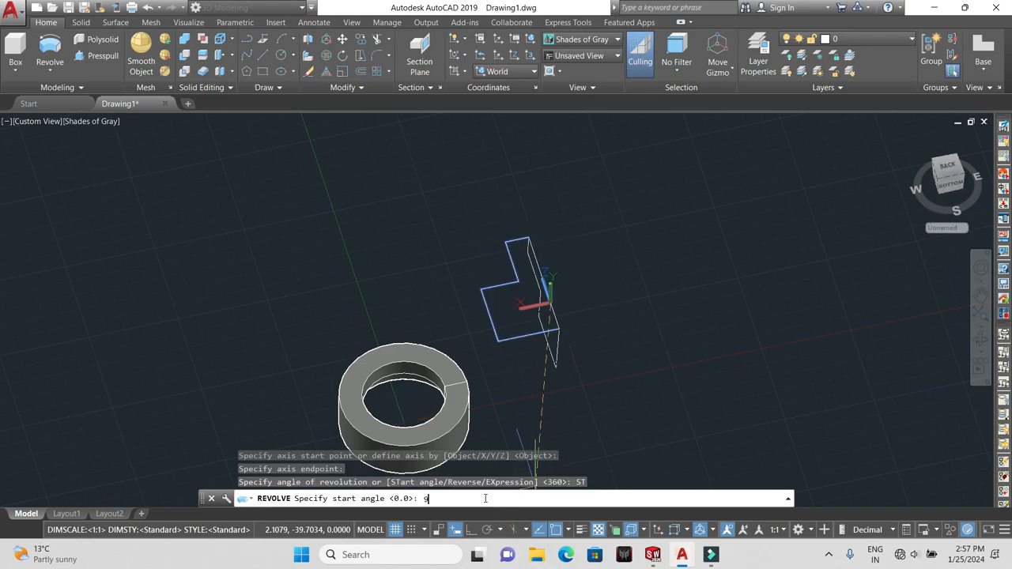
key("Return")
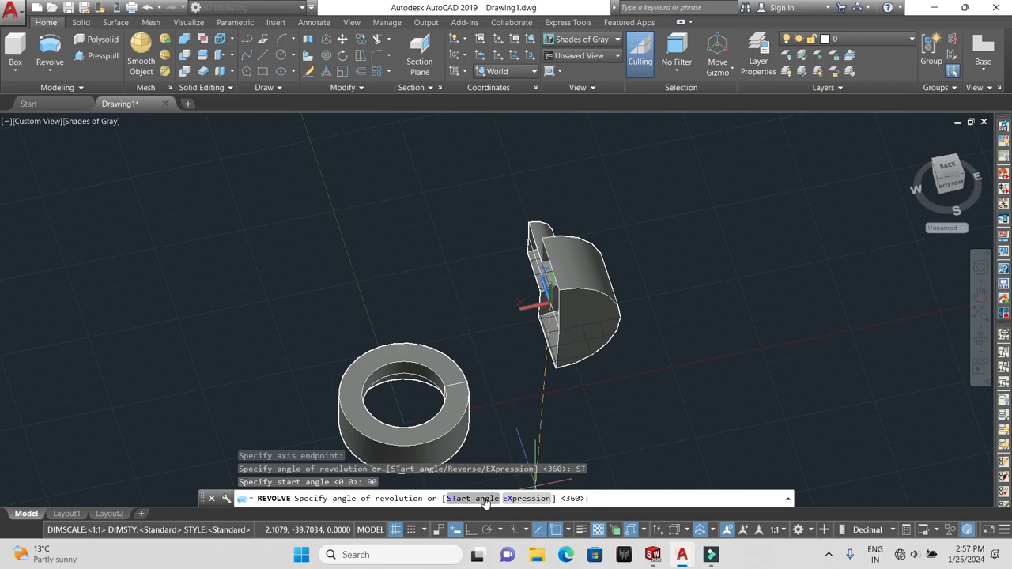
type("180")
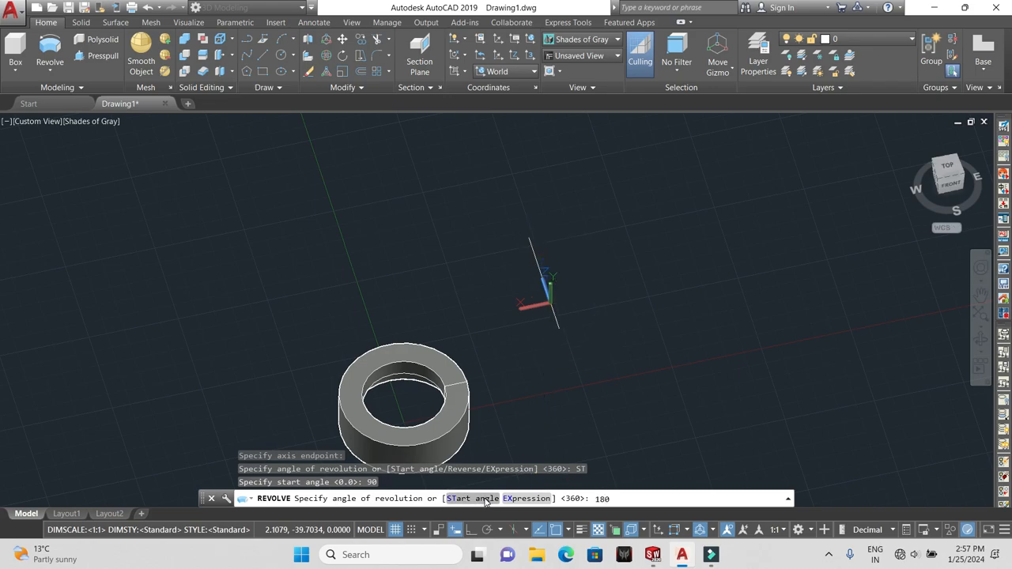
key("Return")
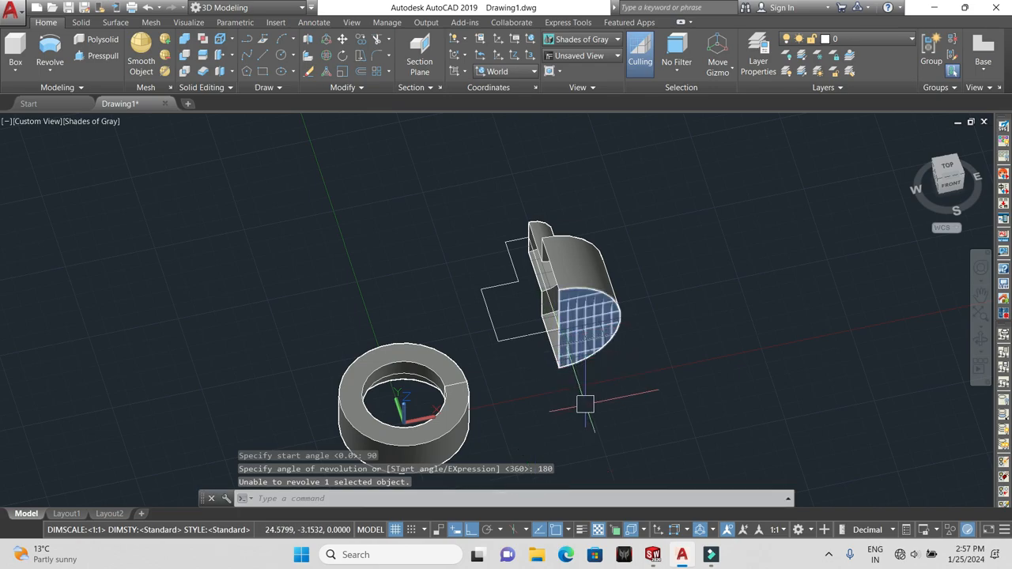
mouse_move(582, 402)
middle_mouse_down("shift")
mouse_move(622, 408)
mouse_move(690, 375)
mouse_move(680, 355)
mouse_move(569, 347)
mouse_move(630, 377)
mouse_move(549, 388)
mouse_move(587, 406)
middle_mouse_up("shift")
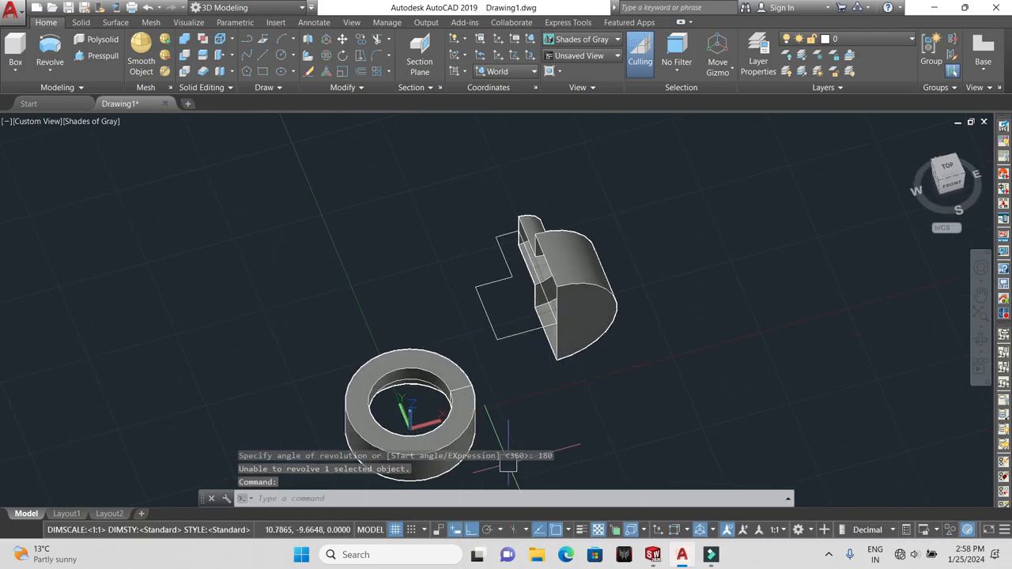
- Undo the 180-degree revolve of the flat profile
key("ctrl+z")
key("ctrl+z")
key("ctrl+z")
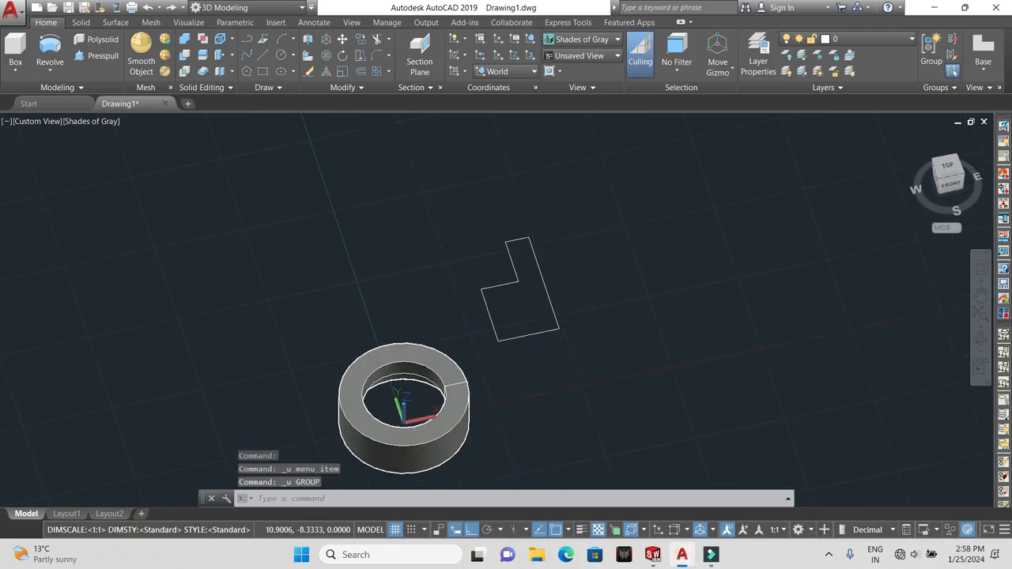
- Revolve the flat L-shaped profile about its long straight edge, reversing the direction twice and giving the angle as the expression 360
left_click(49, 64)
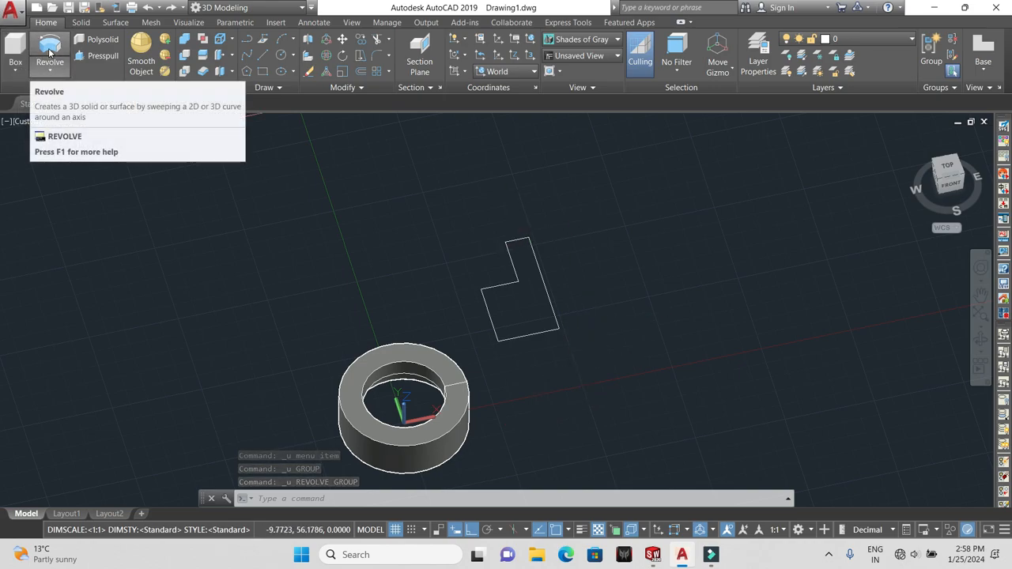
left_click(599, 348)
left_click(470, 224)
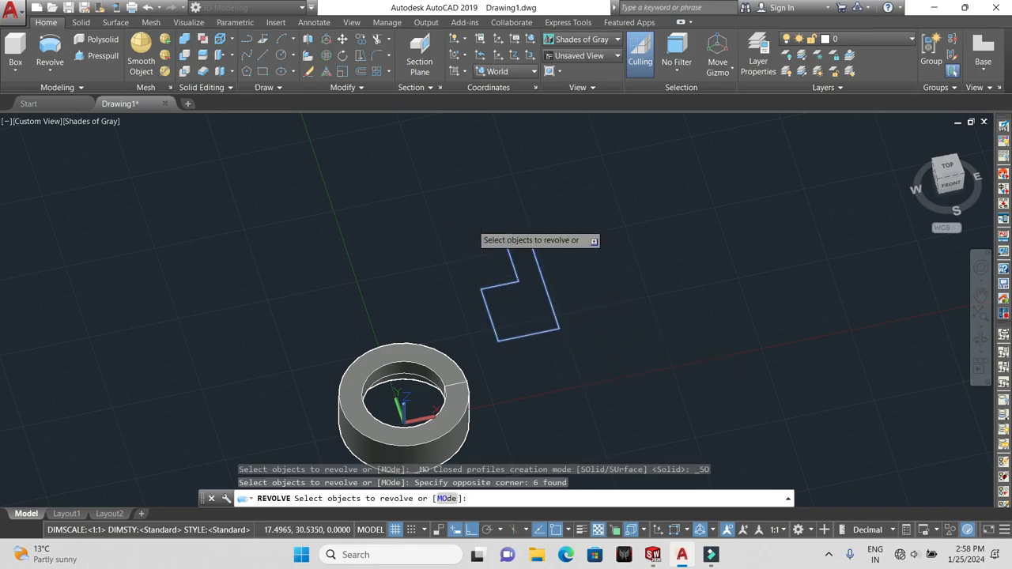
key("Return")
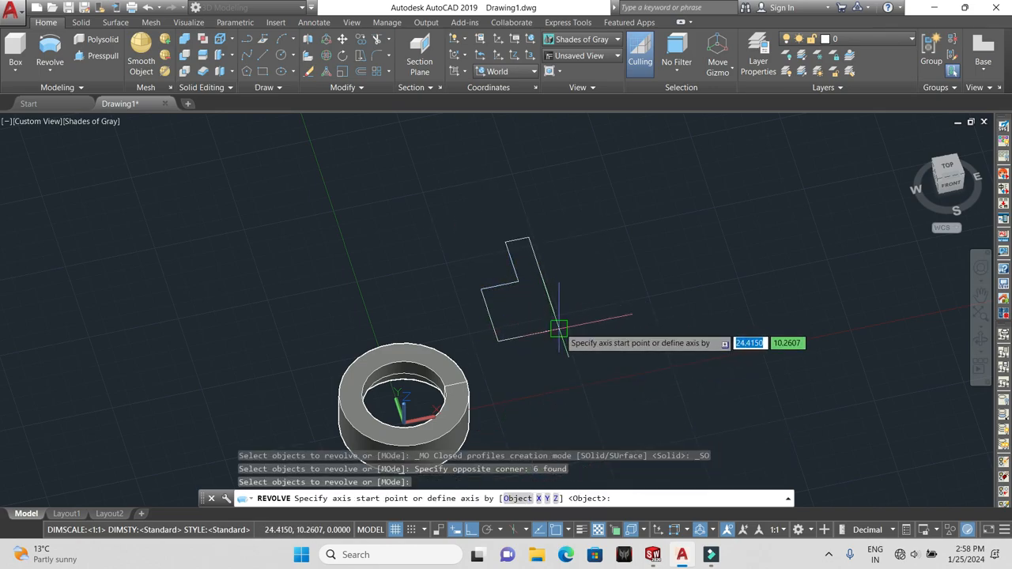
left_click(559, 328)
left_click(527, 237)
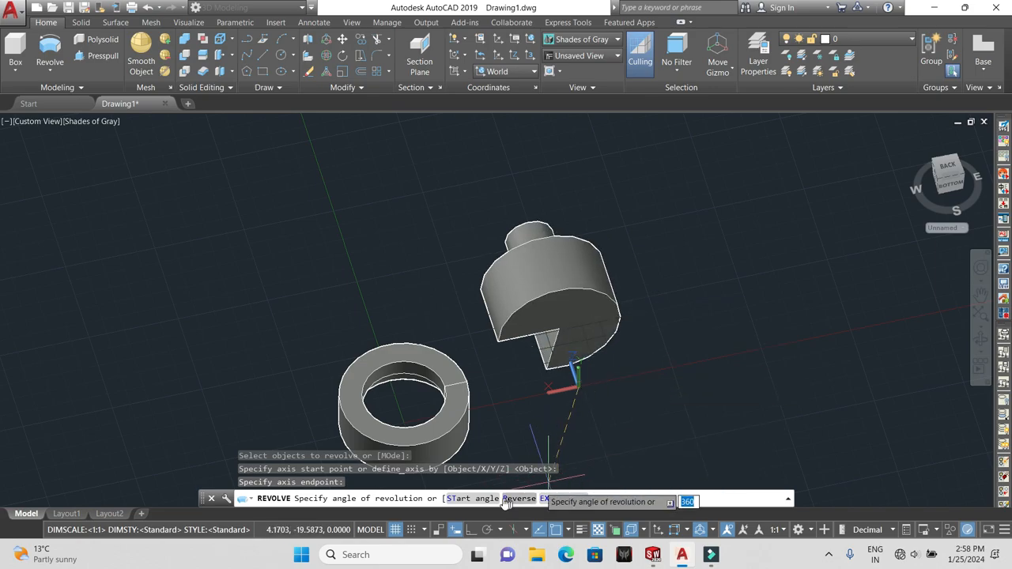
type("r")
key("Return")
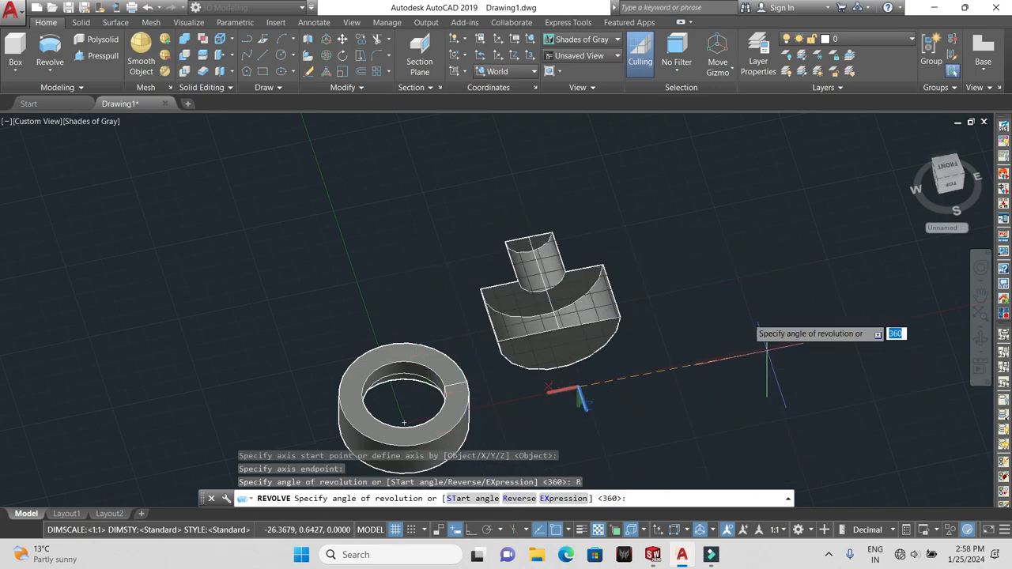
left_click(512, 499)
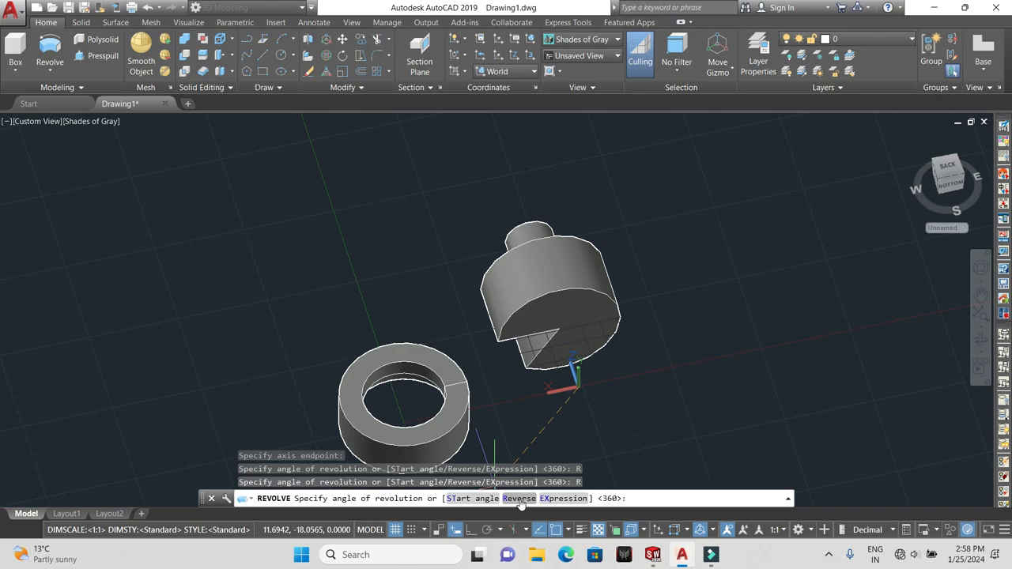
left_click(561, 499)
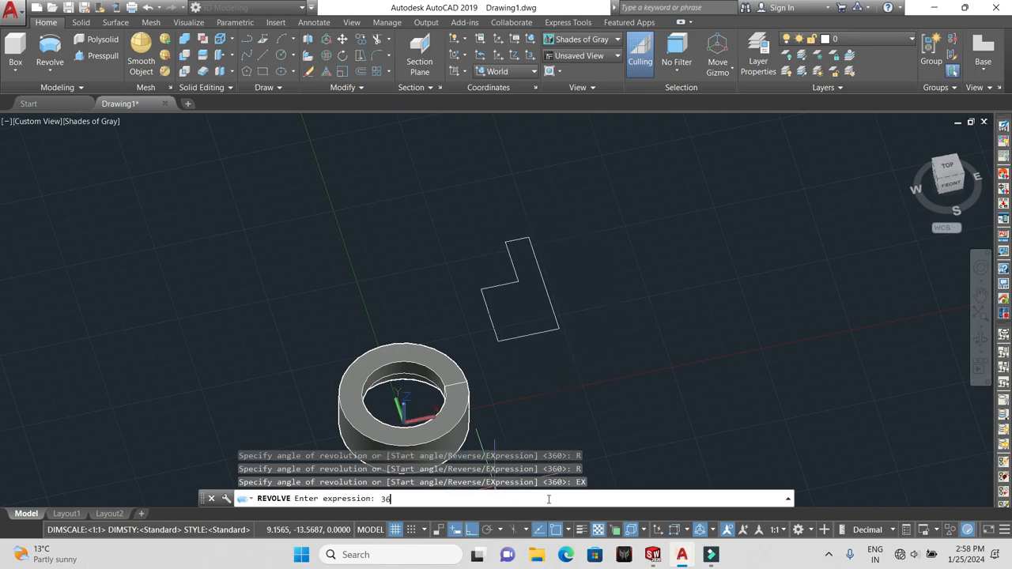
key("Return")
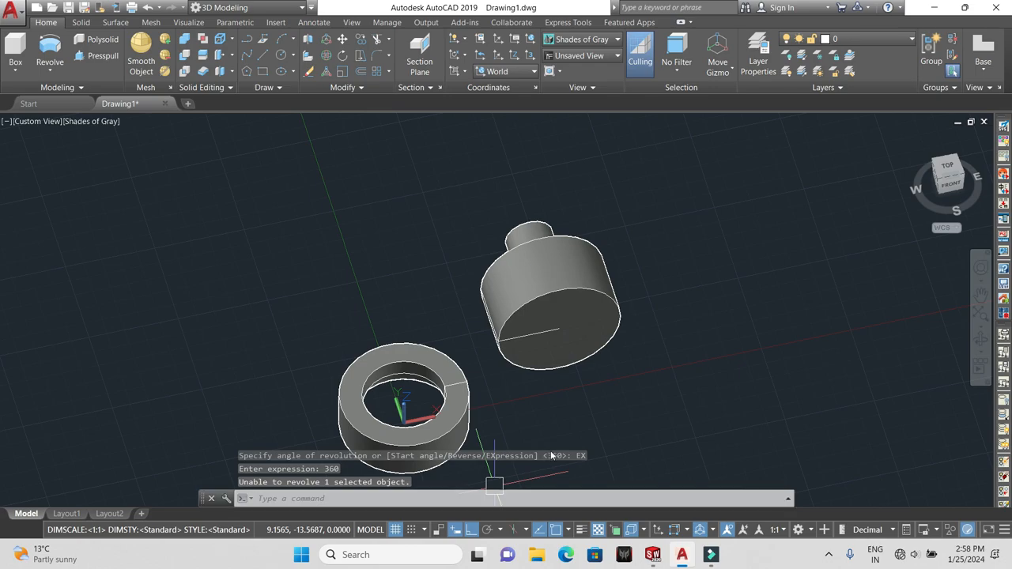
middle_click_drag(545, 316, 640, 443, "shift")
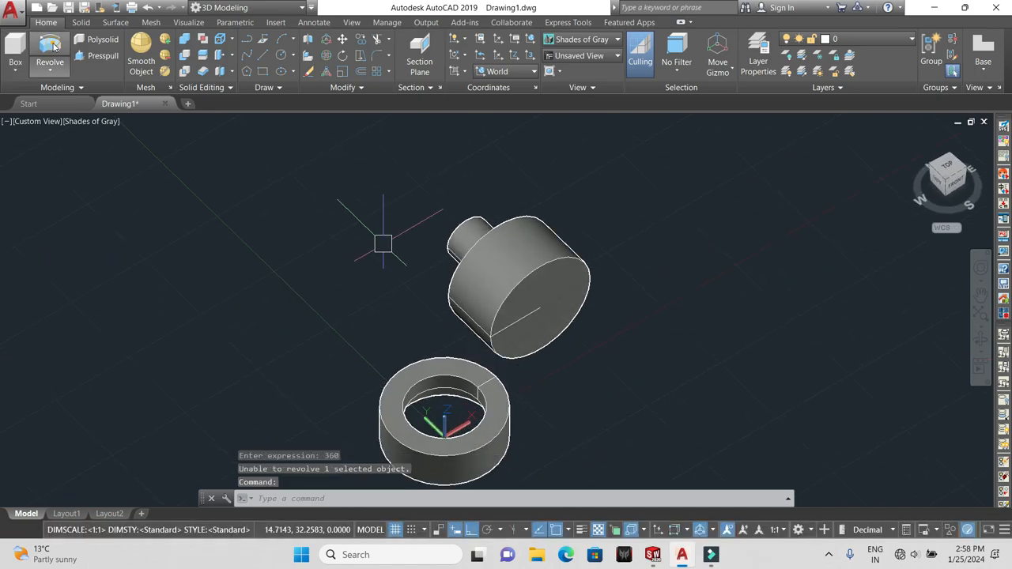
- View the Revolve command's closed profiles creation mode options without changing the mode
left_click(49, 49)
left_click(446, 499)
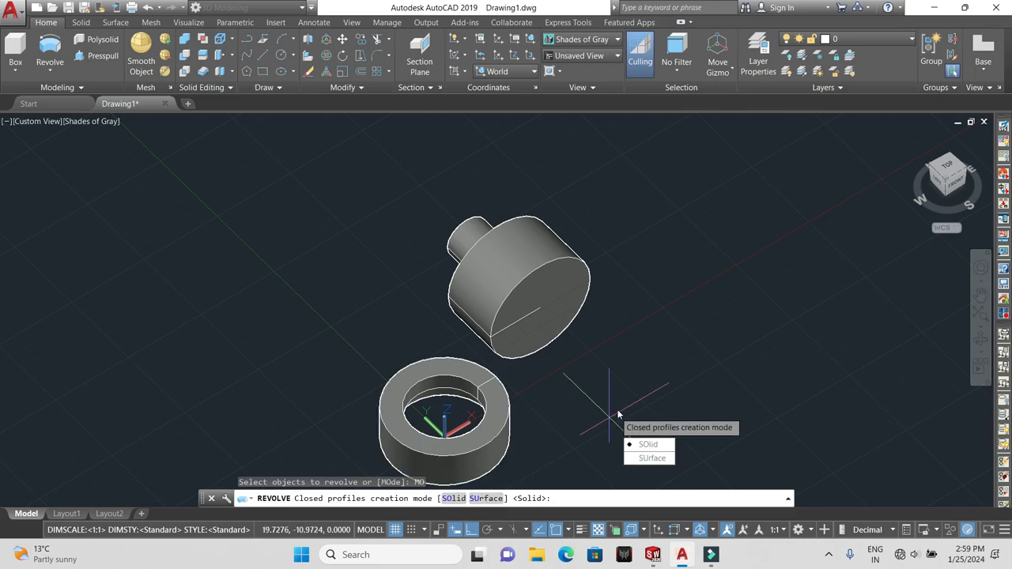
key("Escape")
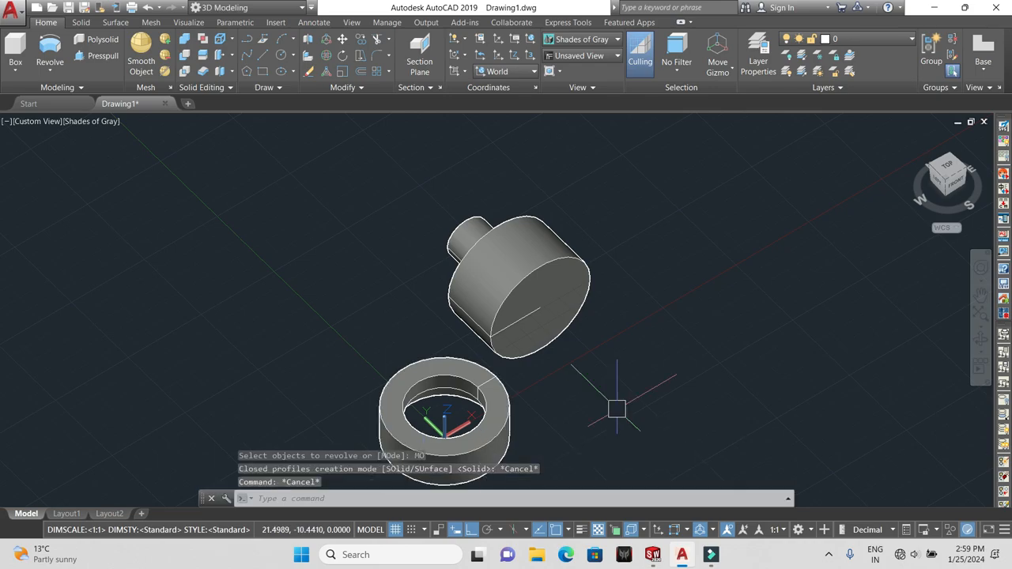